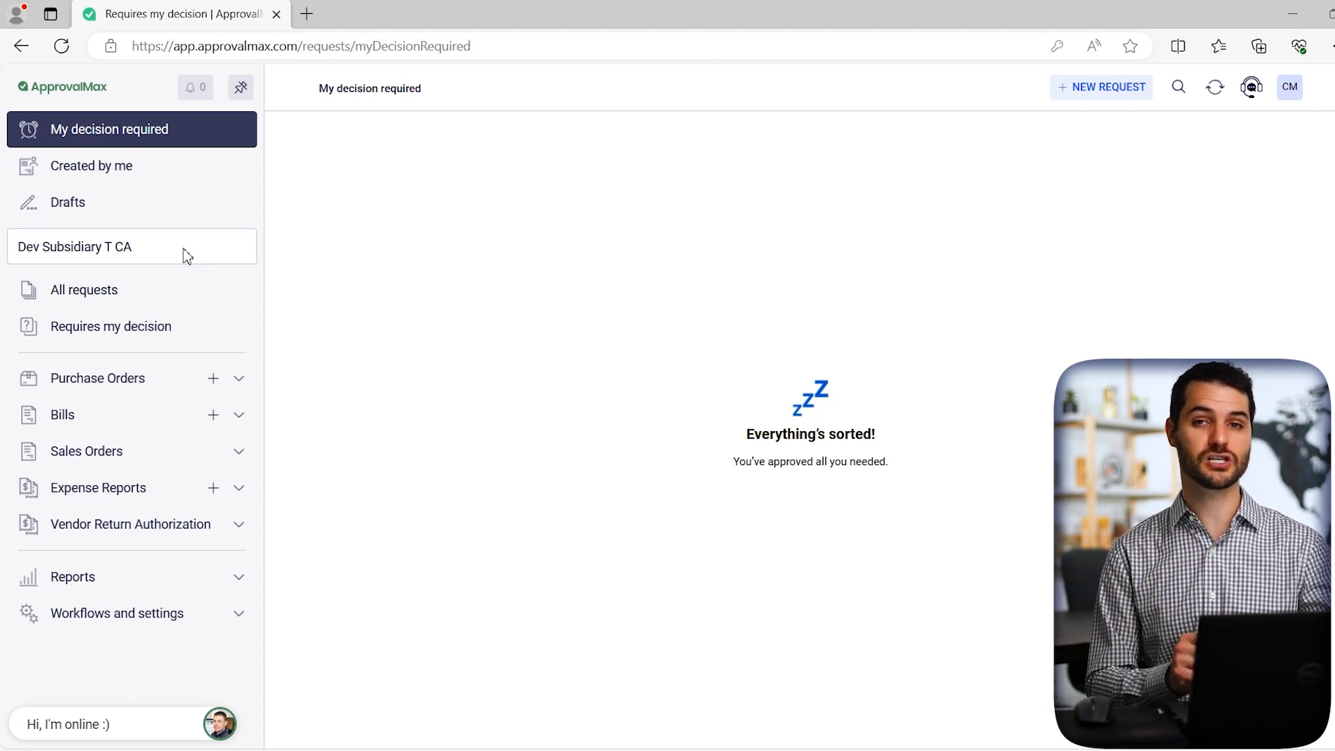
Open the Expense Report workflow from the Dev Subsidiary T CA approval workflows.
{"action": "left_click", "coordinate": [120, 622]}
{"action": "scroll", "coordinate": [178, 618], "scroll_direction": "down", "scroll_amount": 2}
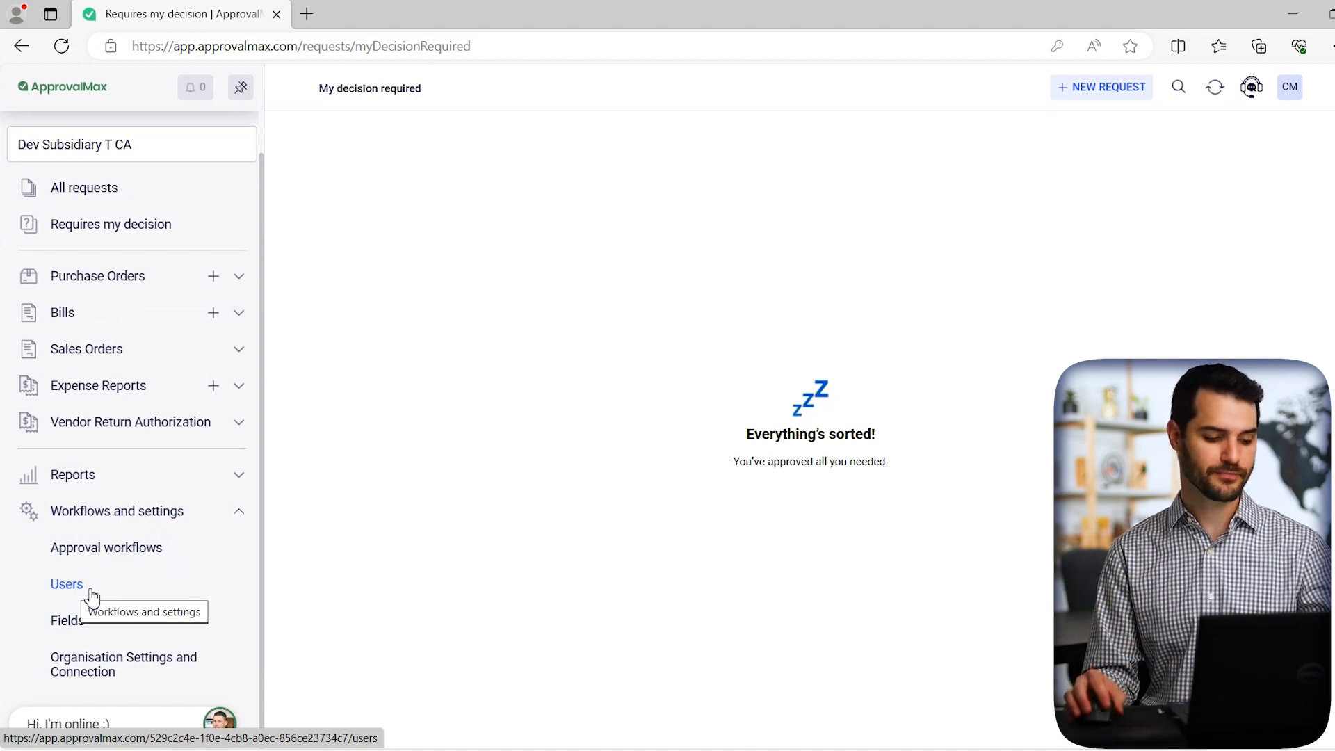
{"action": "left_click", "coordinate": [103, 551]}
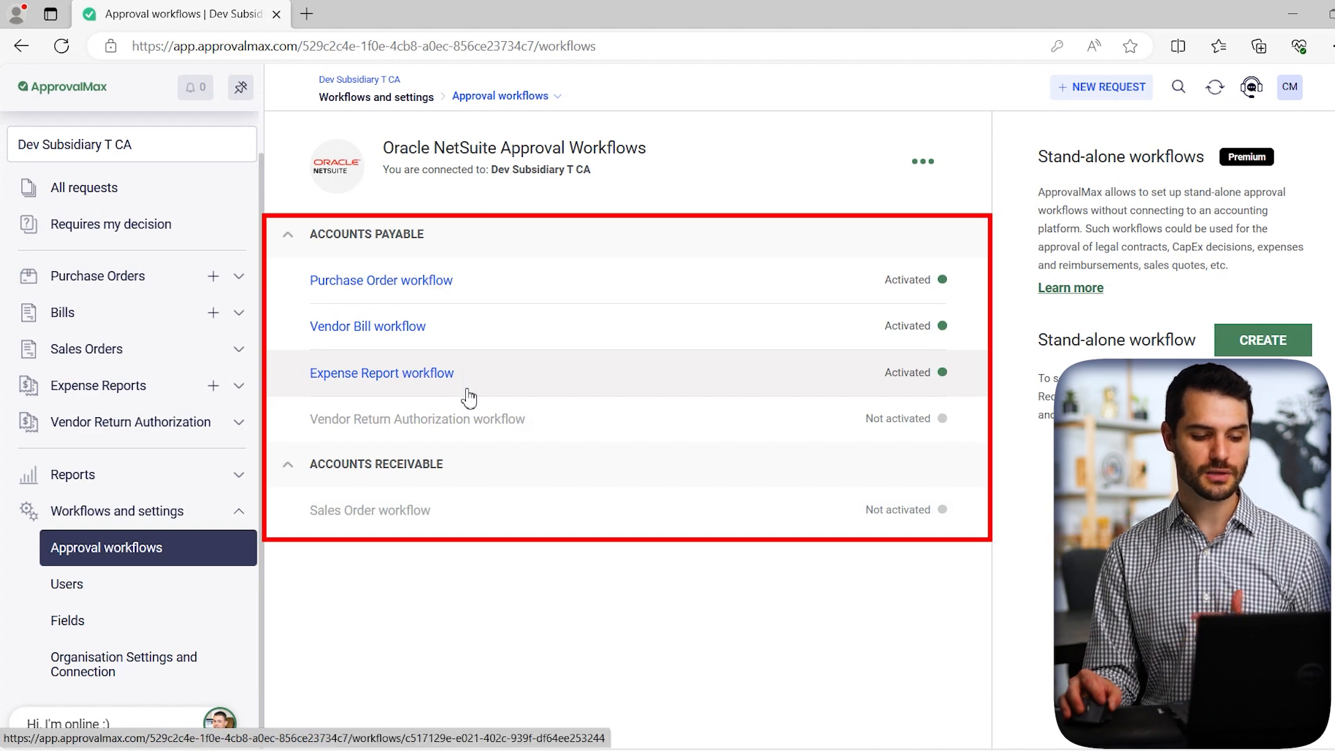
{"action": "left_click", "coordinate": [439, 378]}
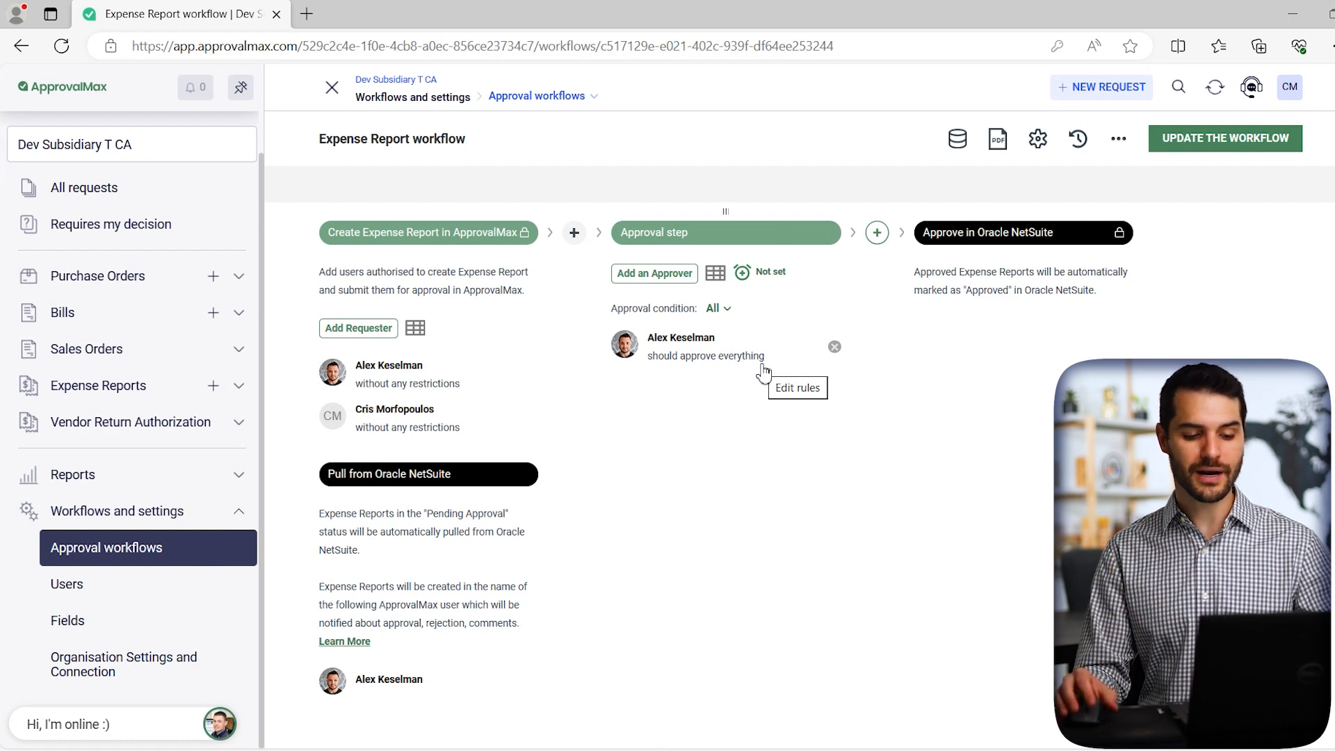
Add a not-yet-invited user as approver to the approval step and set its approval condition to Any of.
{"action": "left_click", "coordinate": [664, 278]}
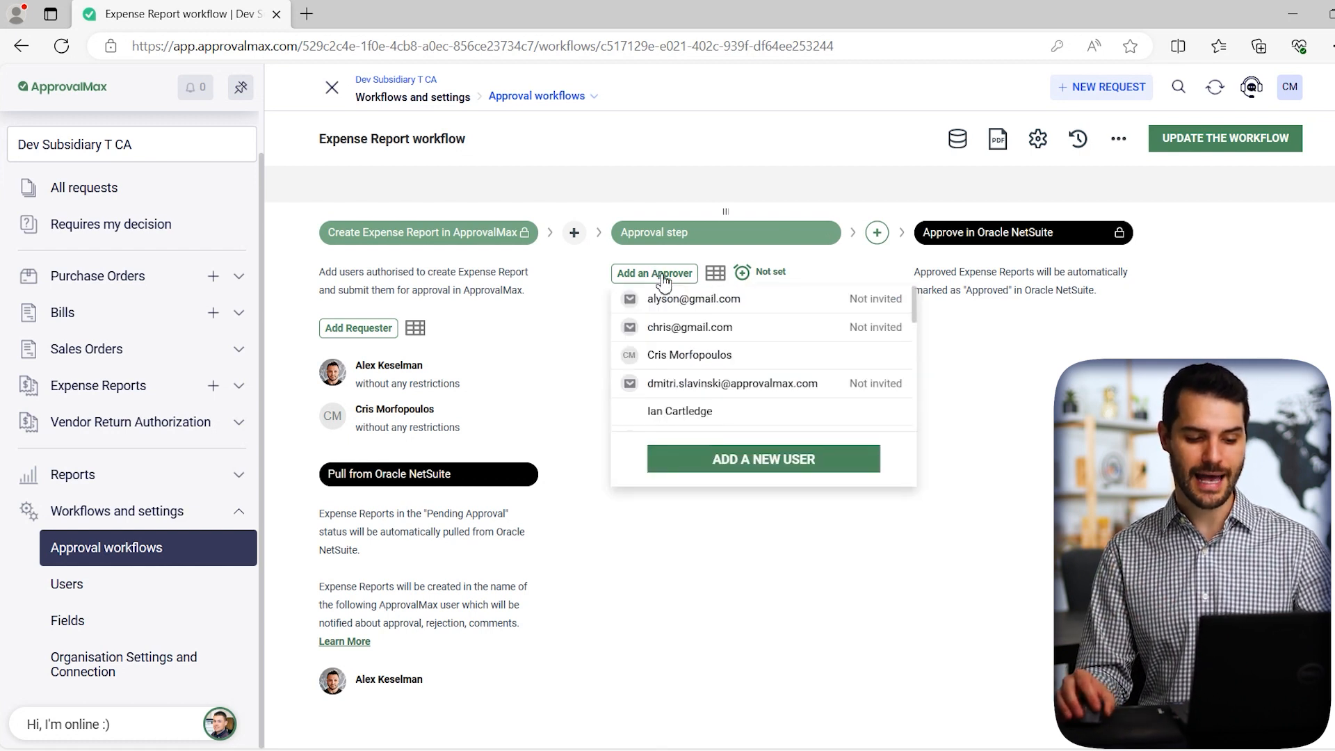
{"action": "left_click", "coordinate": [737, 331]}
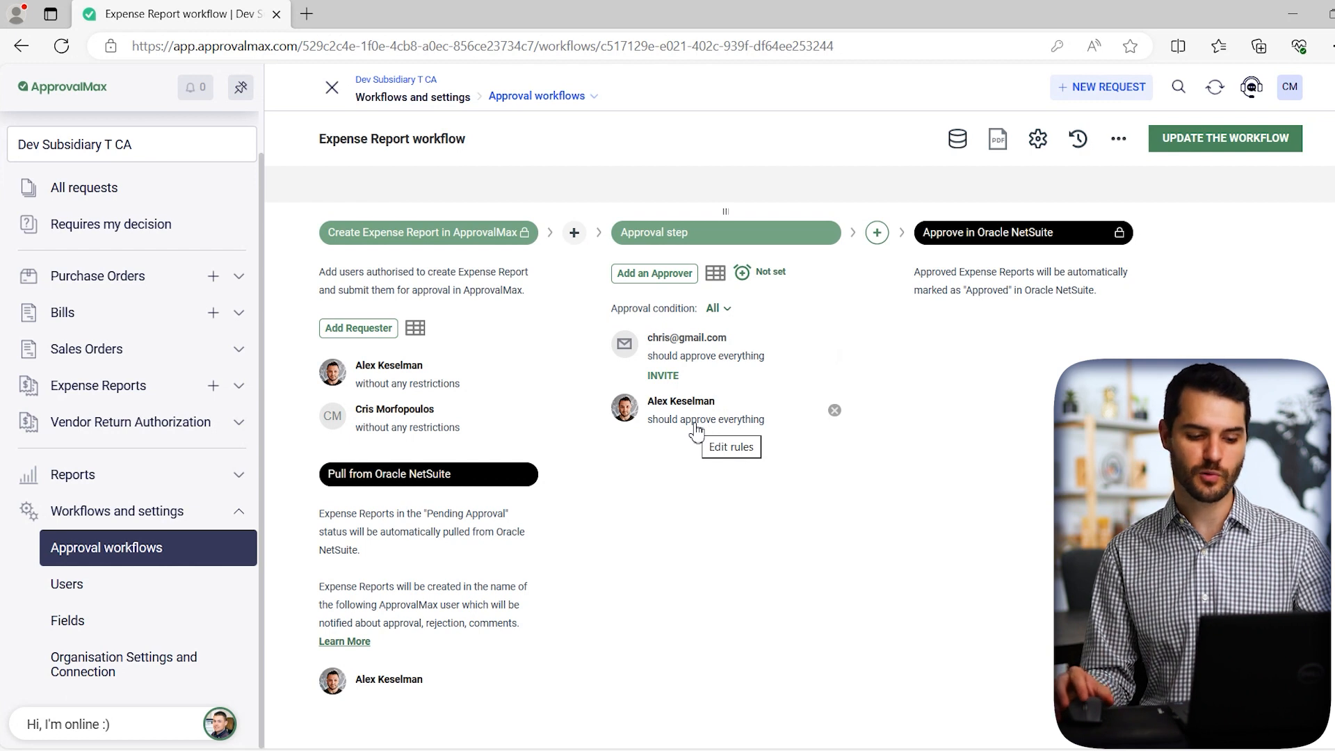
{"action": "left_click", "coordinate": [724, 310]}
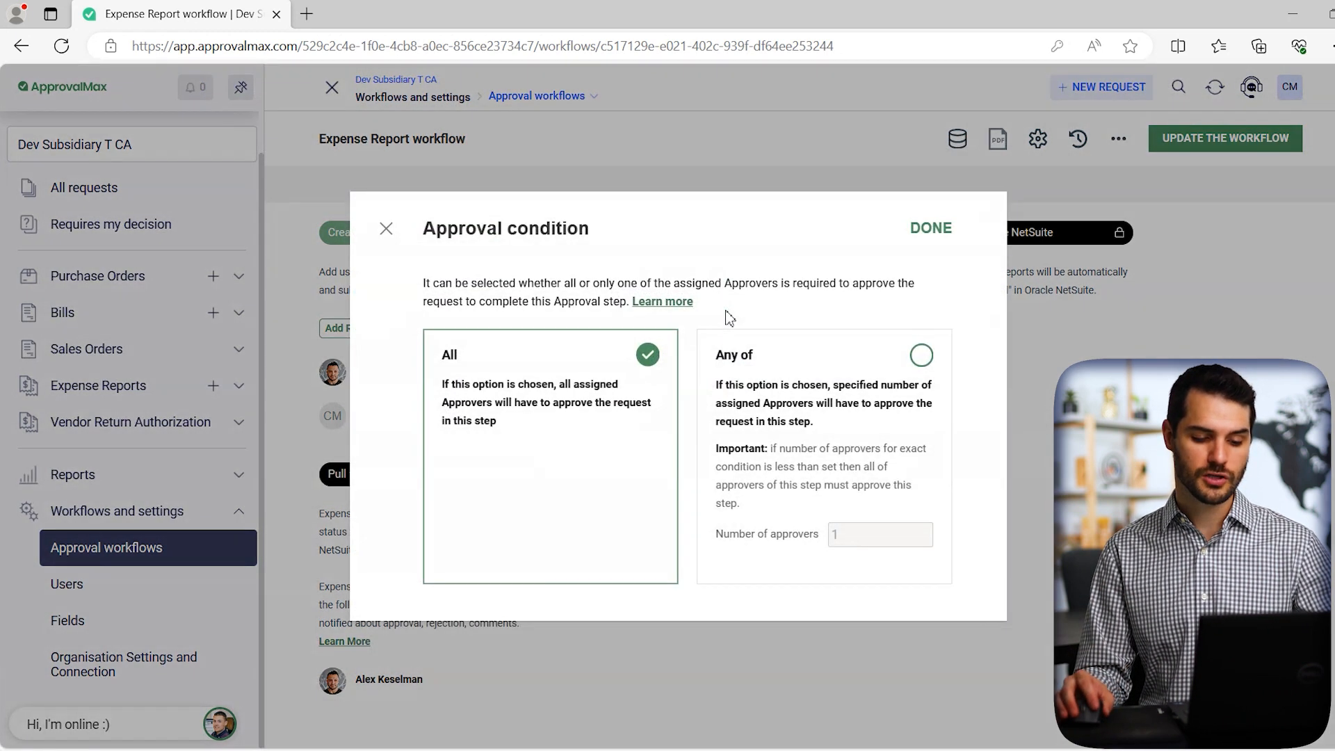
{"action": "left_click", "coordinate": [919, 354]}
{"action": "left_click", "coordinate": [932, 233]}
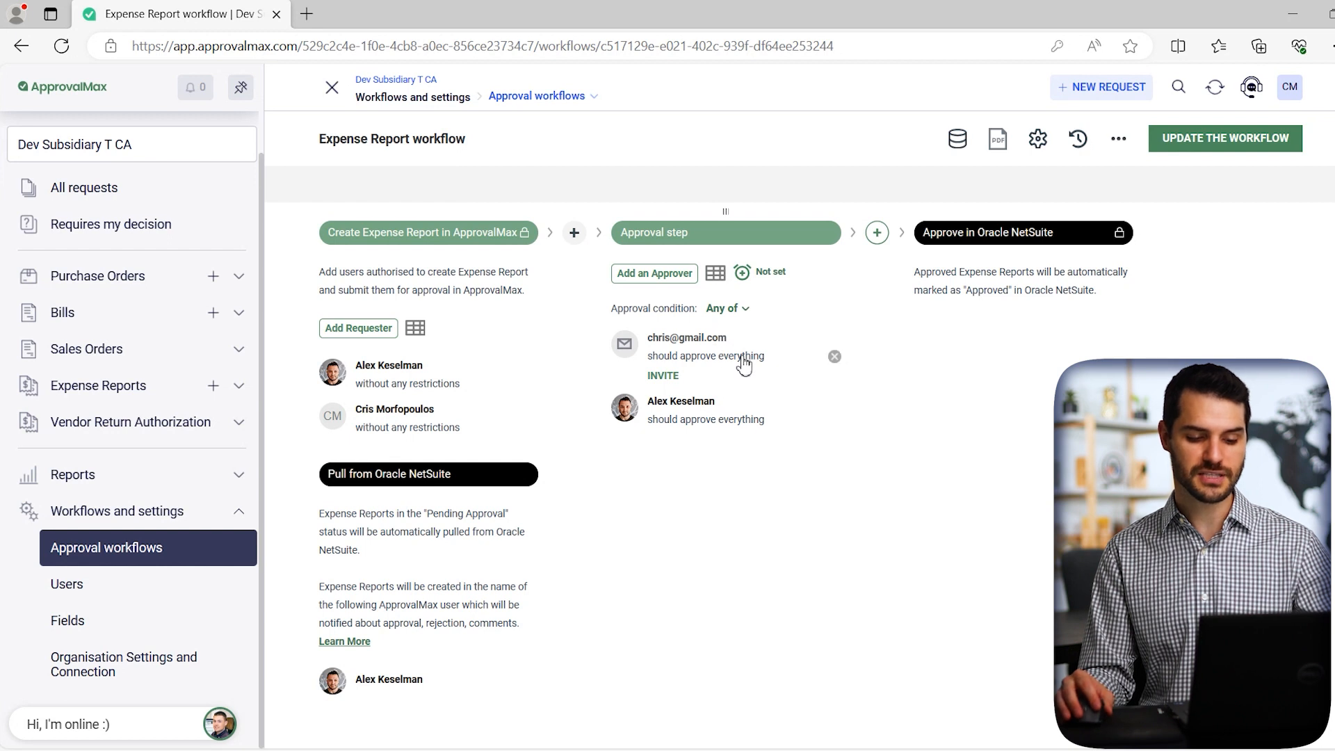
Remove the uninvited approver and insert a new approval step ahead of the existing one.
{"action": "left_click", "coordinate": [834, 356]}
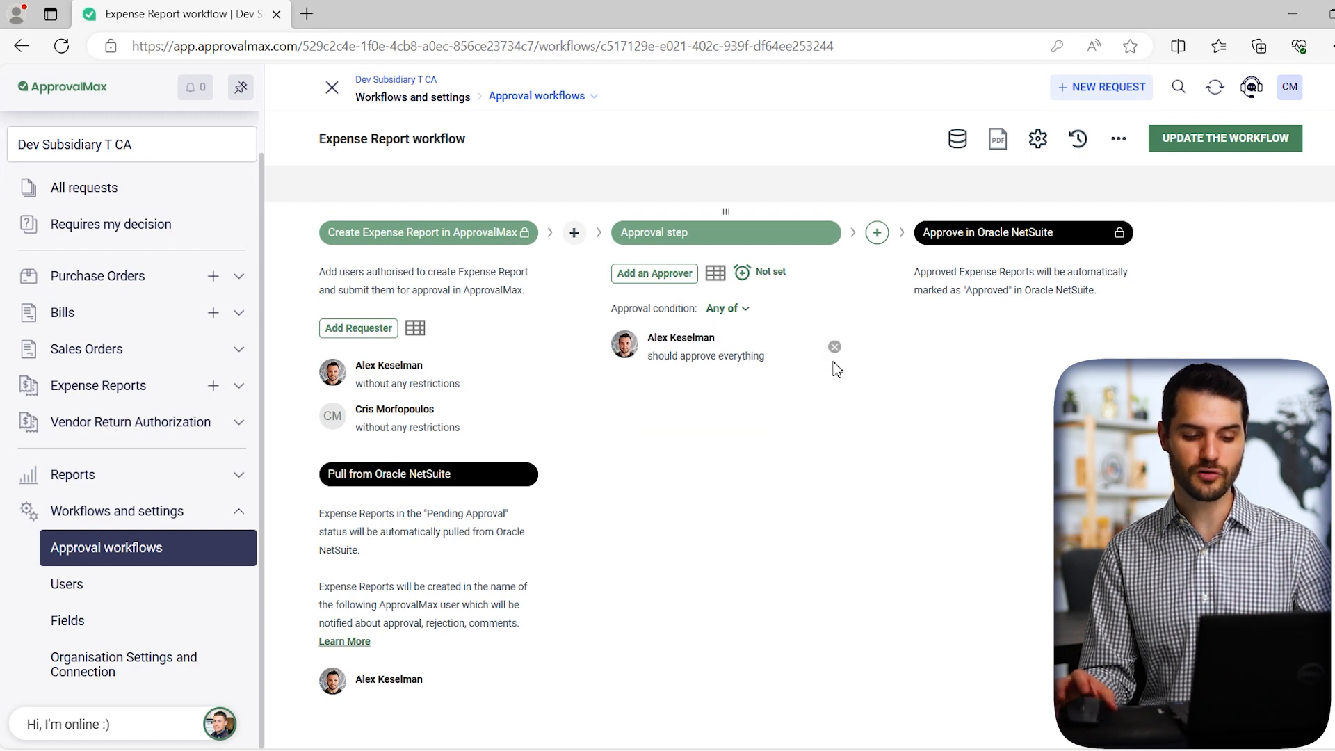
{"action": "left_click", "coordinate": [877, 232]}
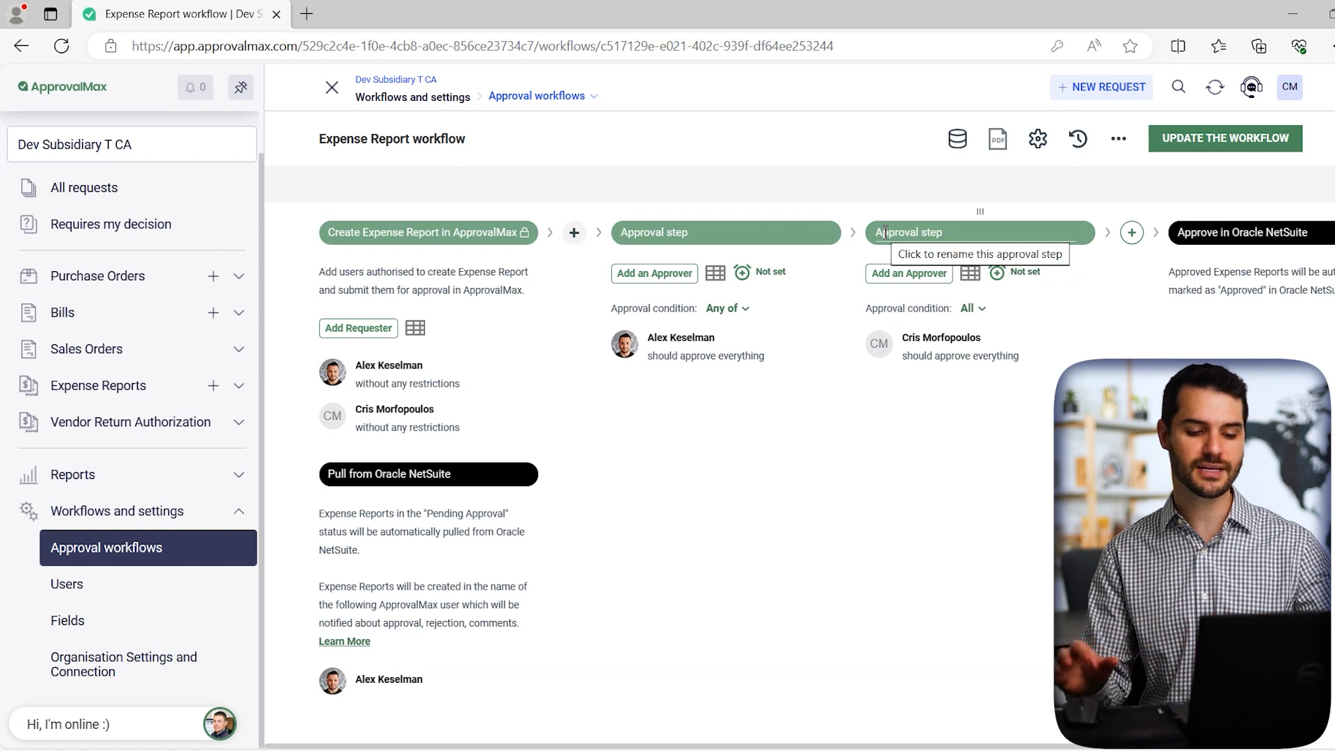
{"action": "left_click_drag", "start_coordinate": [981, 210], "coordinate": [718, 212]}
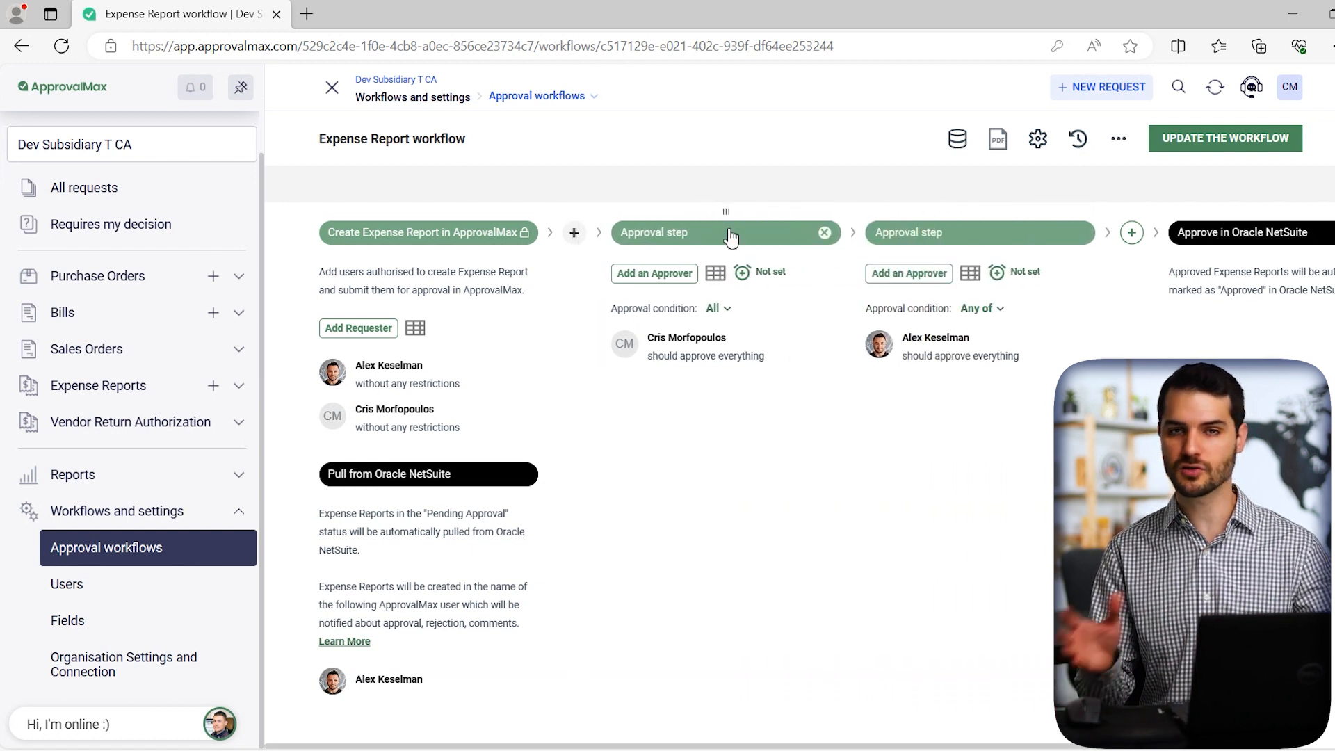
Add two more approvers, one of them not yet invited, in the approval matrix of the first approval step and apply it.
{"action": "left_click", "coordinate": [716, 285]}
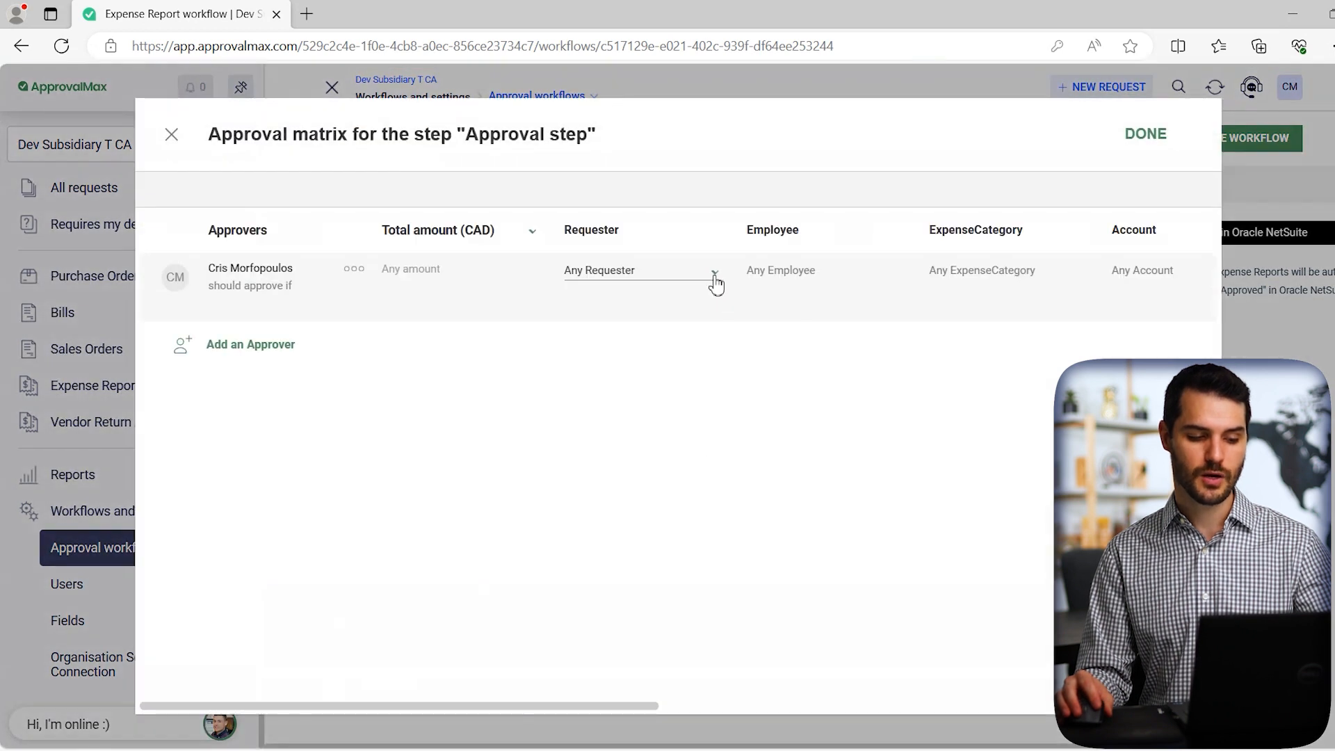
{"action": "left_click", "coordinate": [285, 345]}
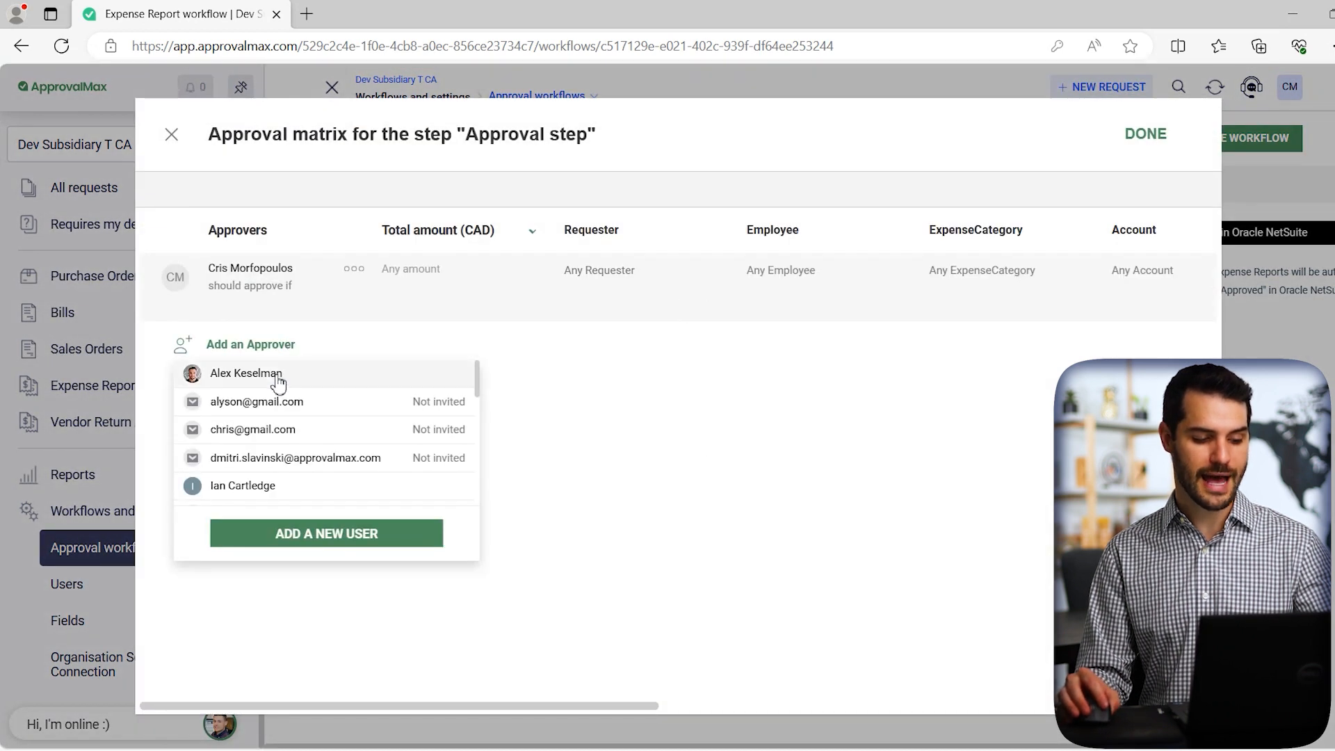
{"action": "left_click", "coordinate": [278, 379]}
{"action": "left_click", "coordinate": [242, 415]}
{"action": "left_click", "coordinate": [250, 441]}
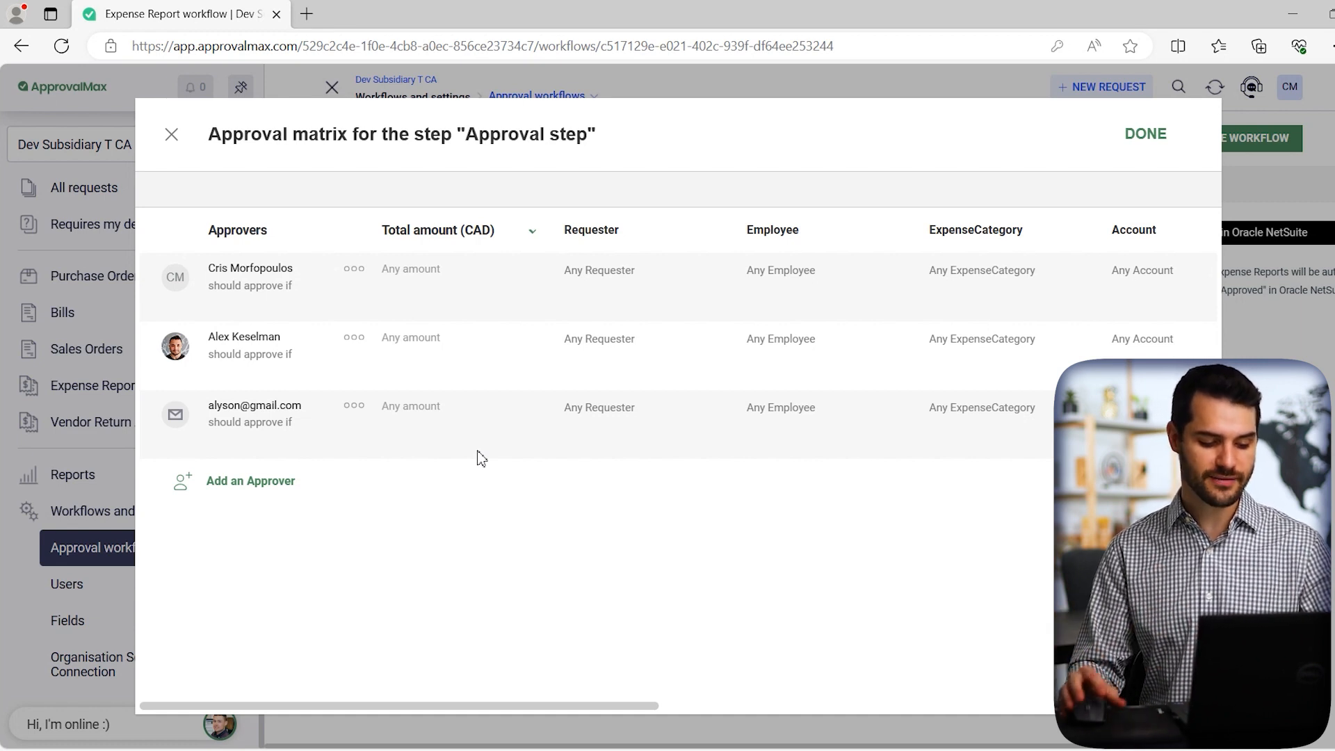
{"action": "left_click_drag", "start_coordinate": [447, 707], "coordinate": [370, 632]}
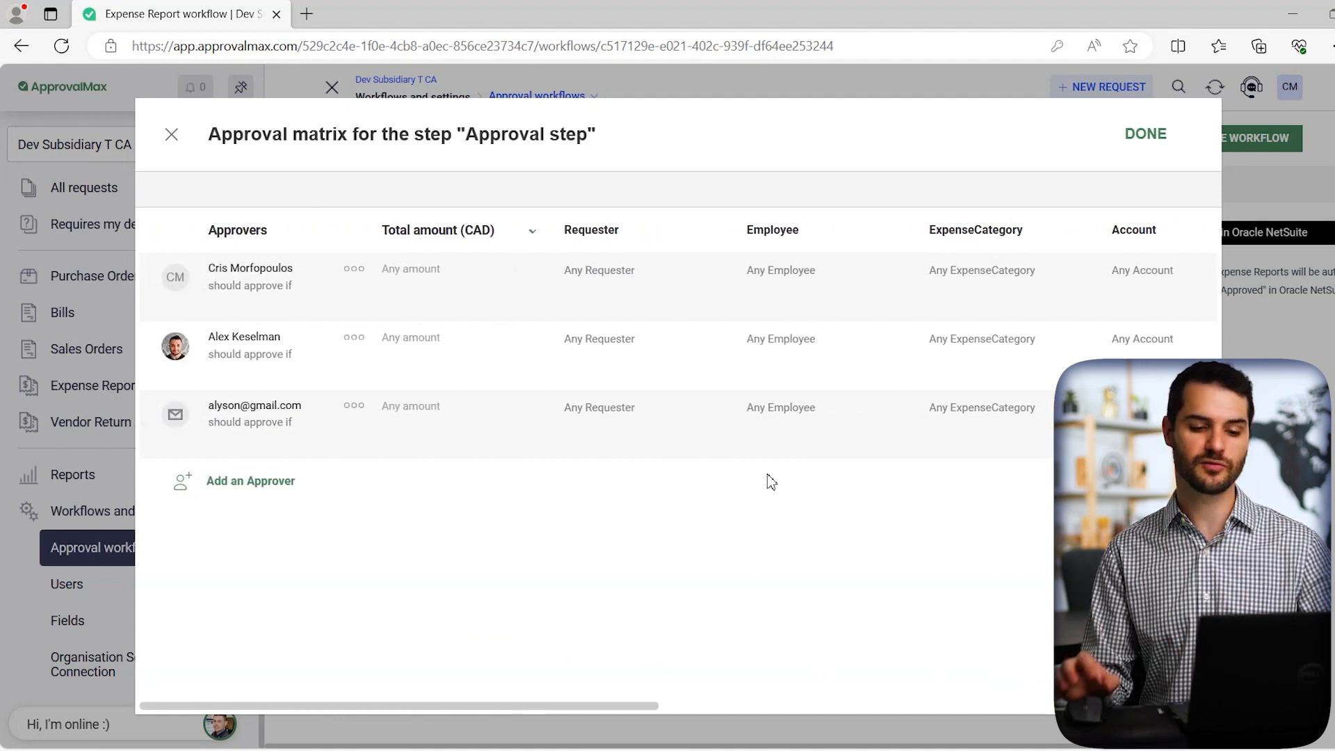
{"action": "left_click", "coordinate": [1143, 138]}
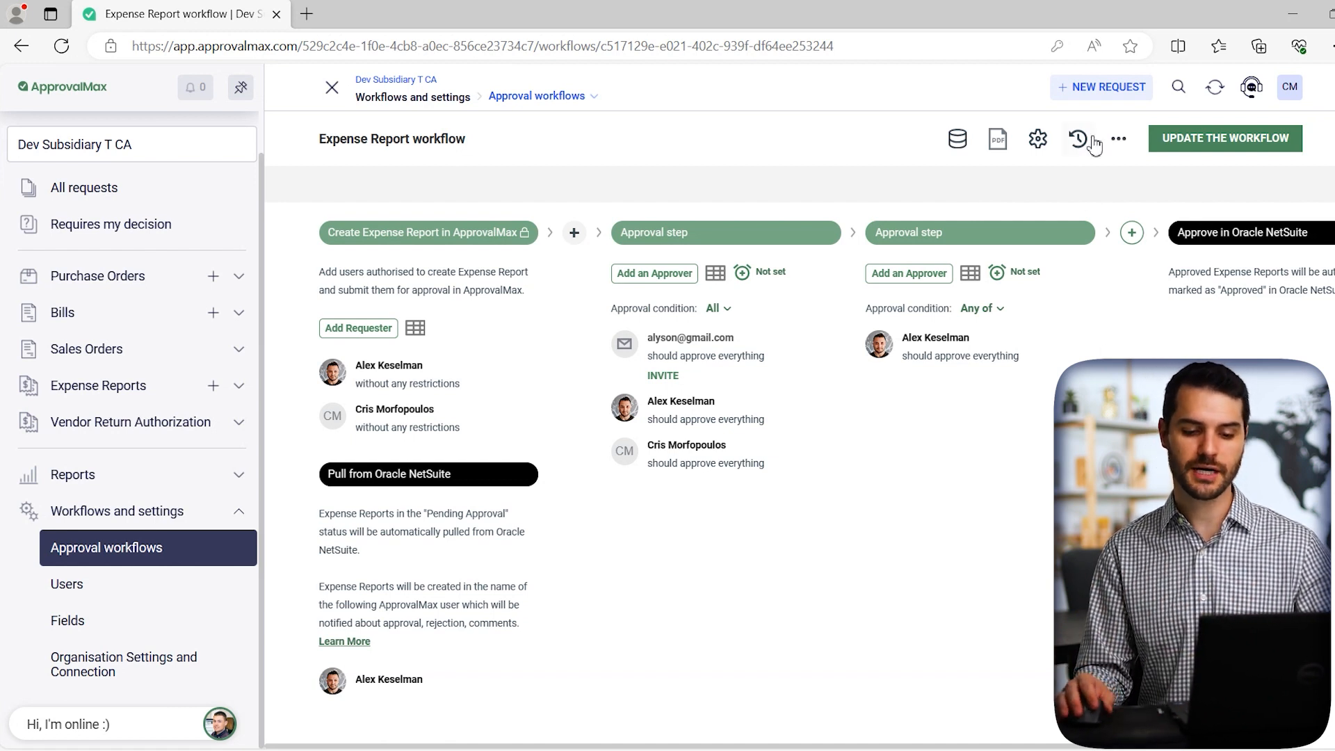
Create a new Purchase Order request for Dev Subsidiary T CA, discarding the unsaved workflow changes.
{"action": "left_click", "coordinate": [1097, 87]}
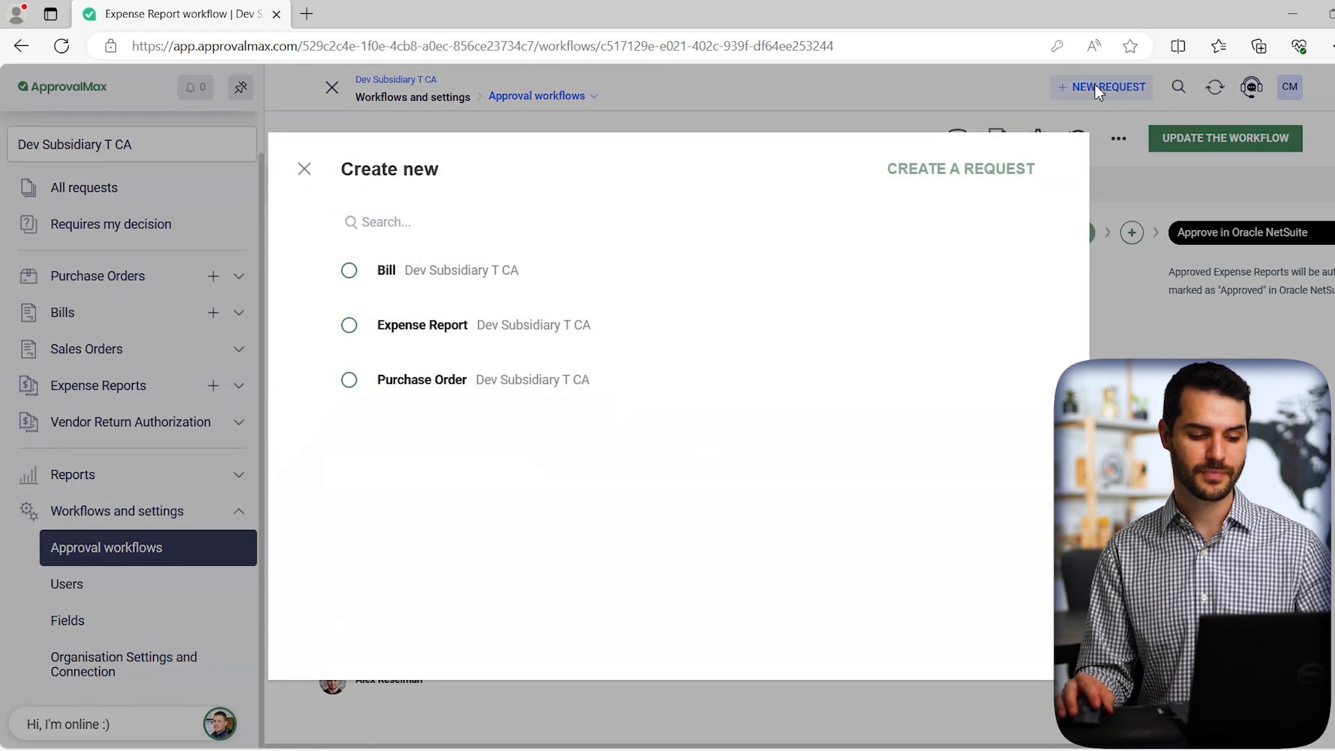
{"action": "left_click", "coordinate": [355, 389]}
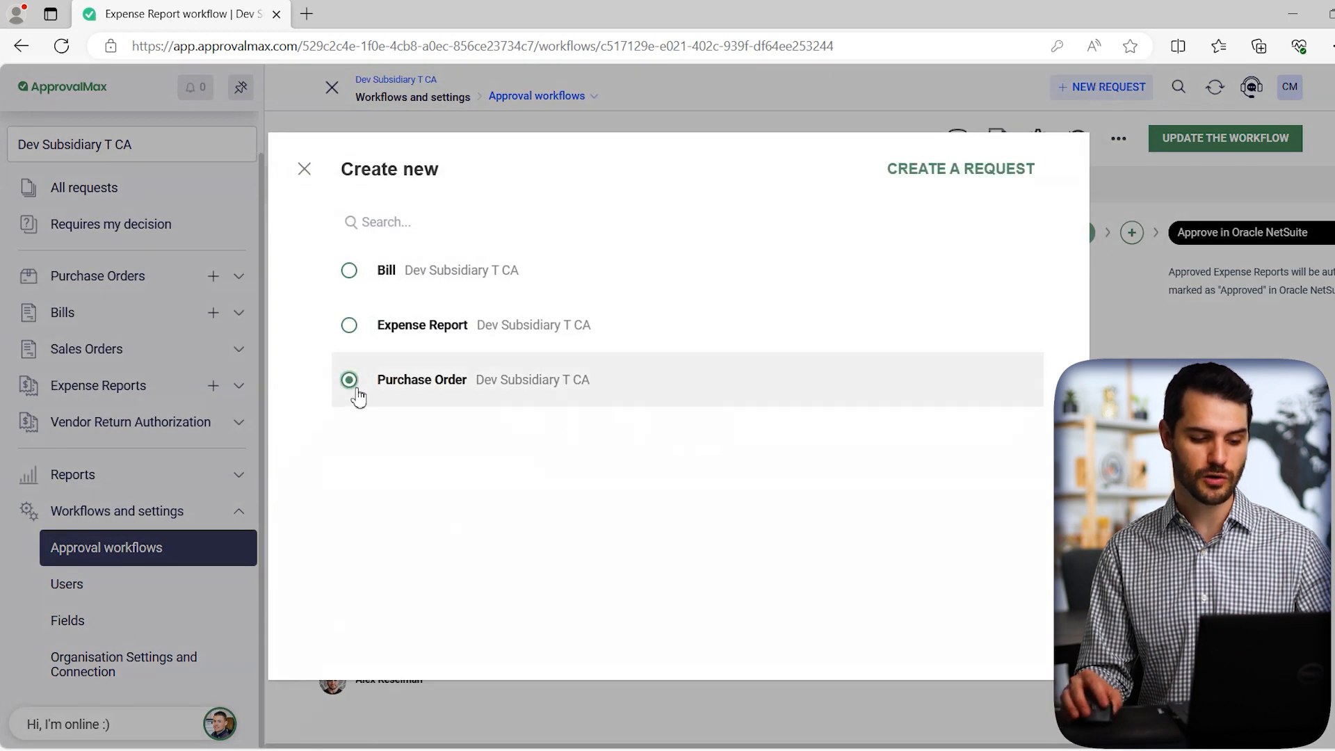
{"action": "left_click", "coordinate": [952, 173]}
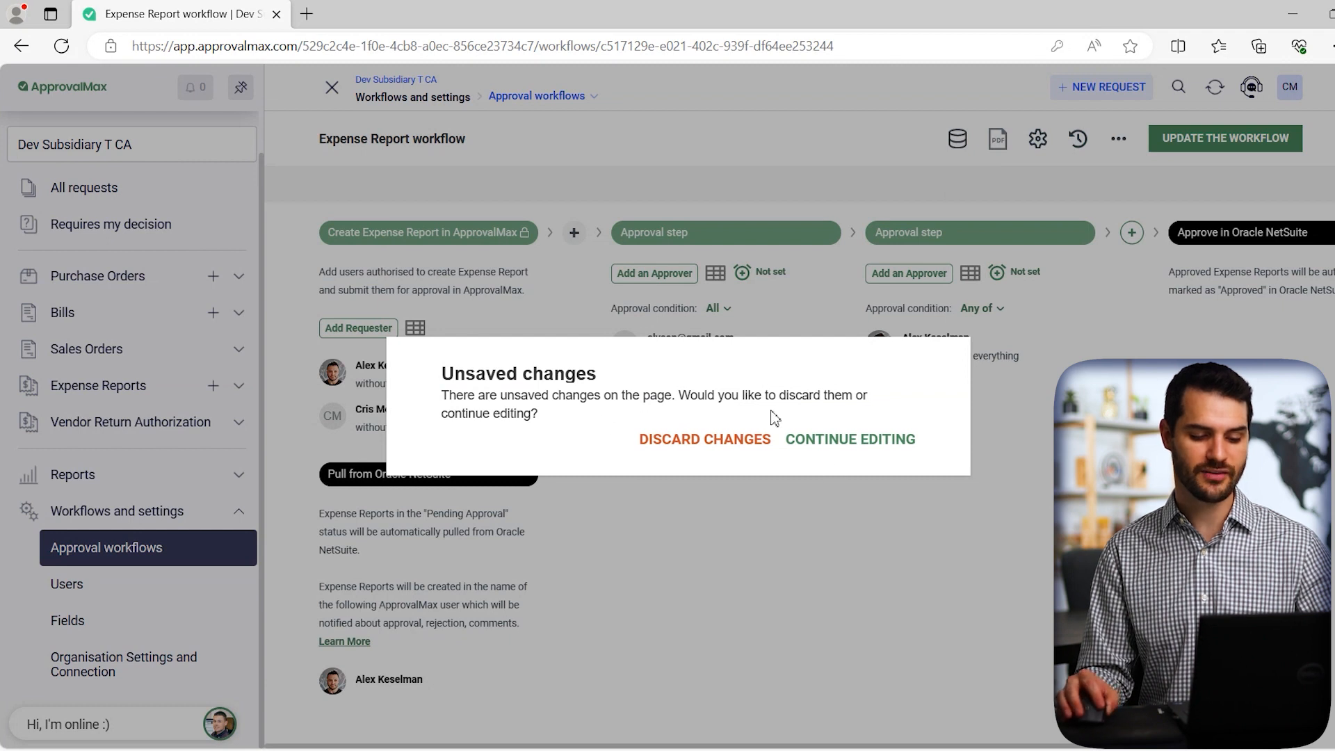
{"action": "left_click", "coordinate": [736, 441]}
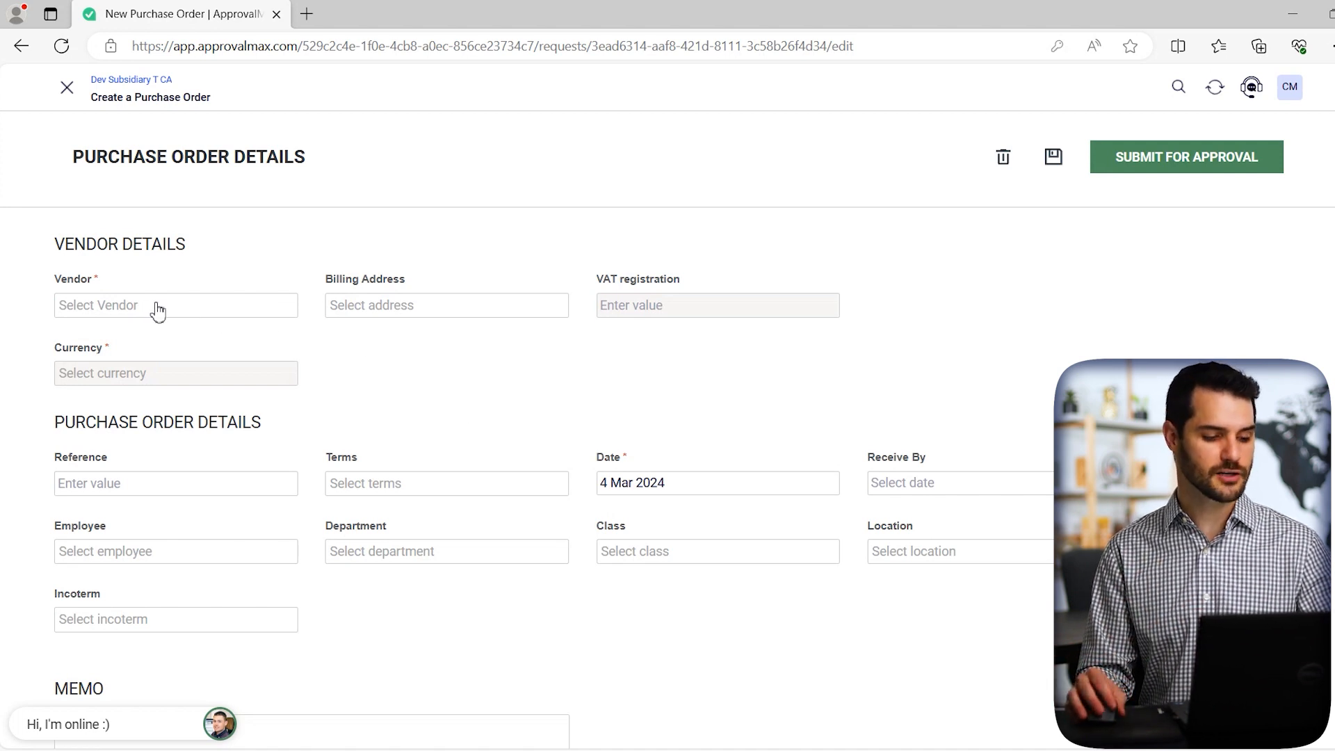
Set the purchase order's vendor to Minister of Finance NS and enter "Purchase items." as the memo.
{"action": "left_click", "coordinate": [133, 306]}
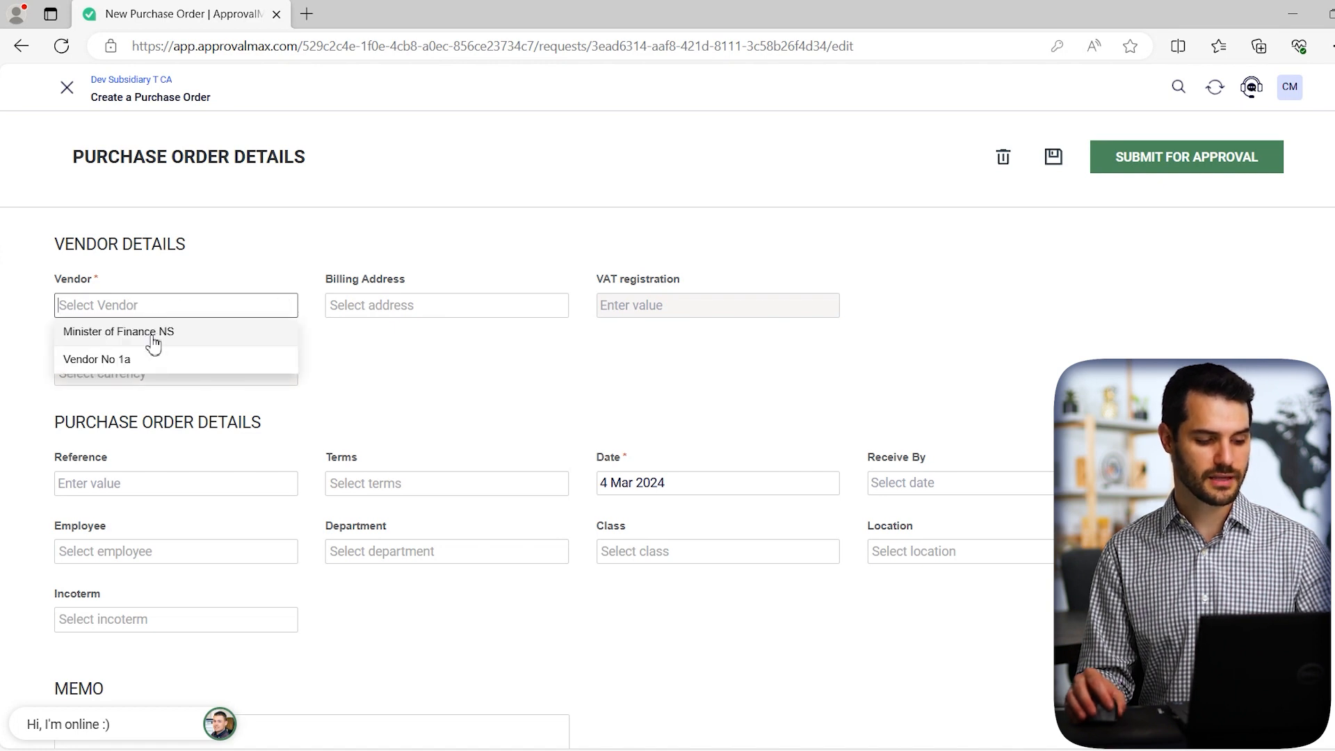
{"action": "left_click", "coordinate": [151, 335]}
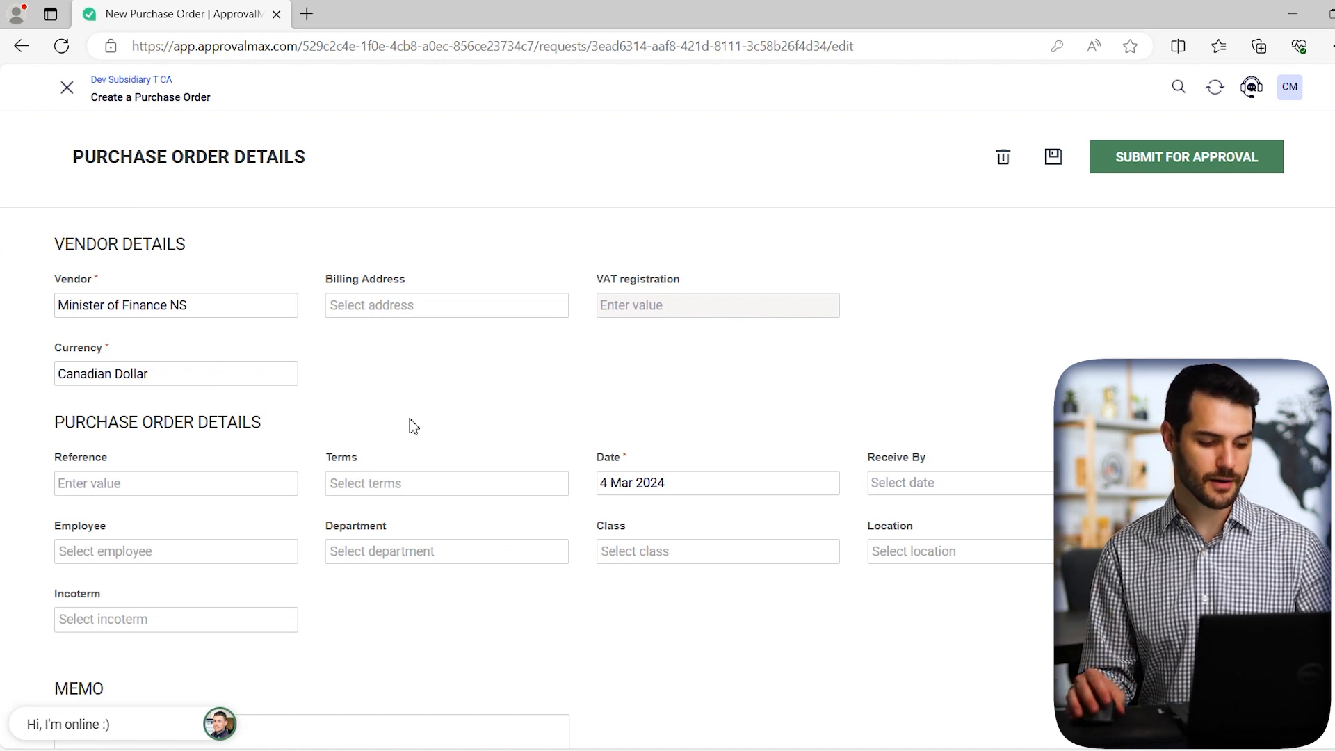
{"action": "scroll", "coordinate": [427, 393], "scroll_direction": "down", "scroll_amount": 3}
{"action": "scroll", "coordinate": [429, 401], "scroll_direction": "down", "scroll_amount": 1}
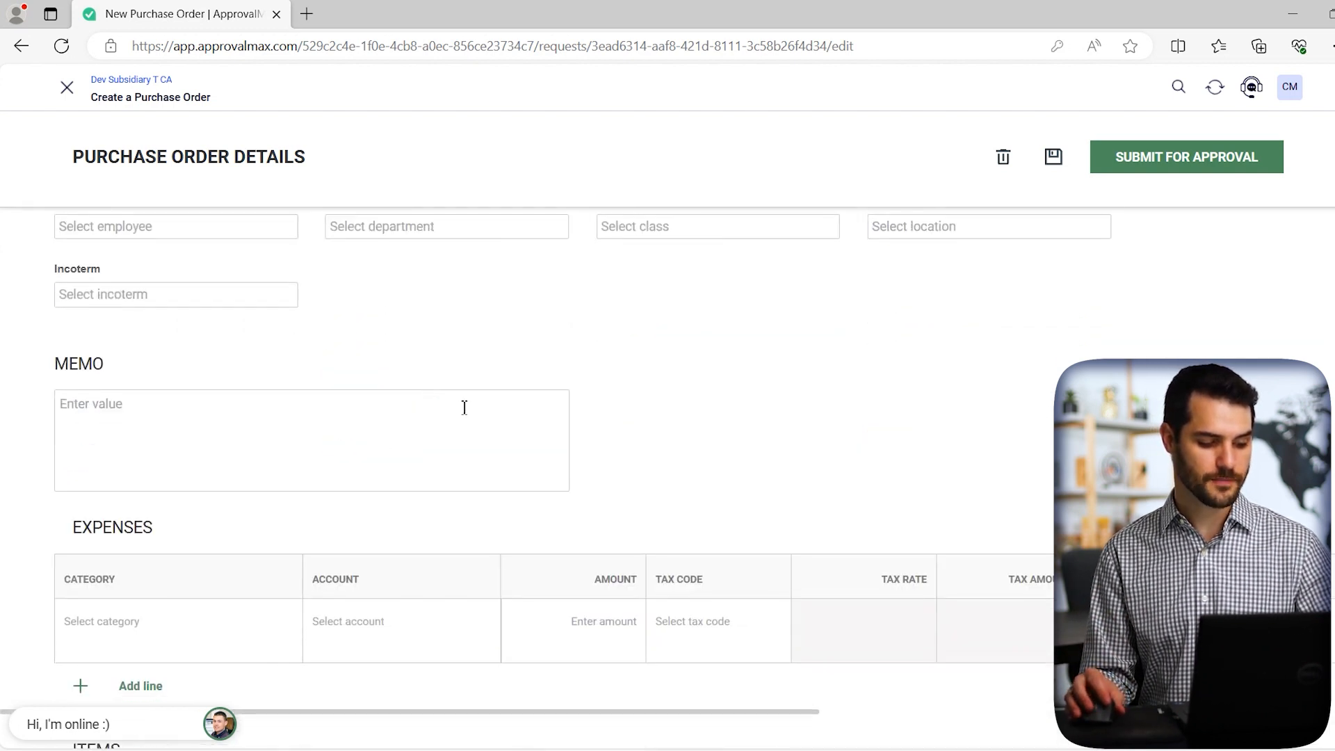
{"action": "left_click", "coordinate": [397, 428]}
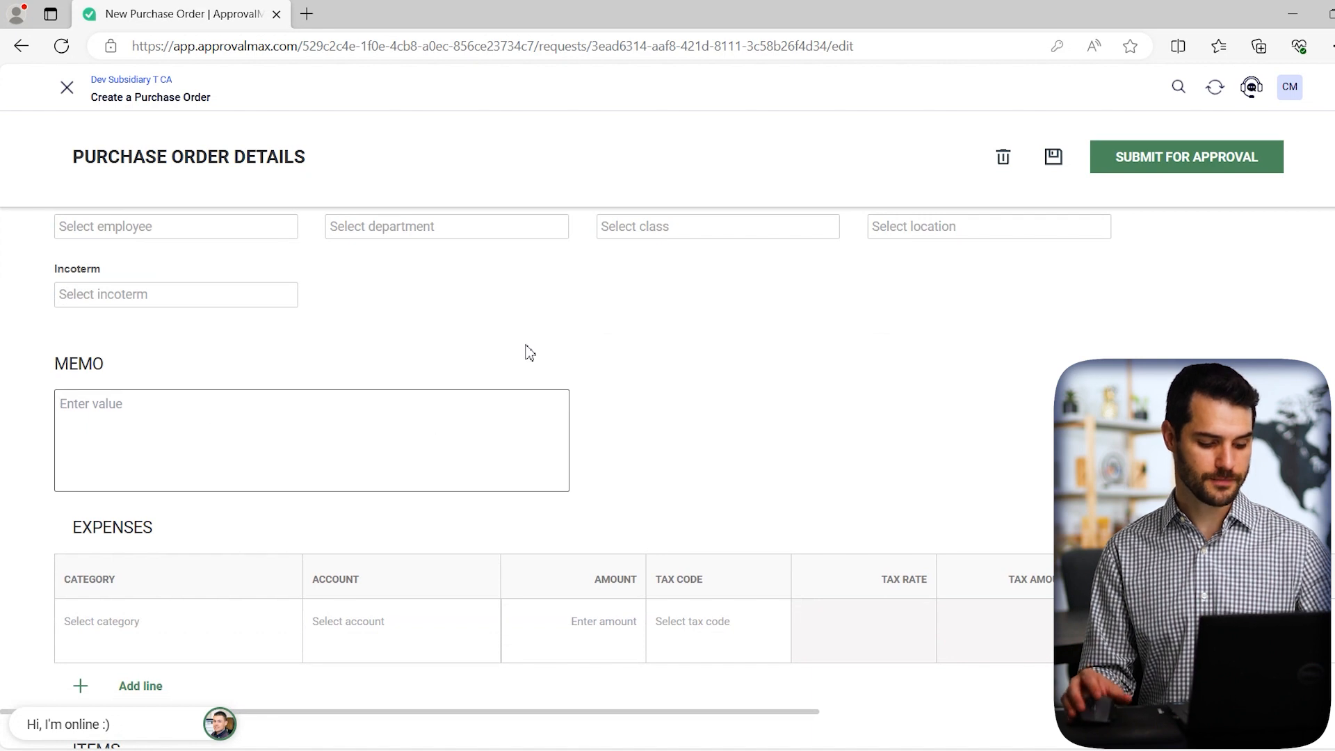
{"action": "type", "text": "Purchase items."}
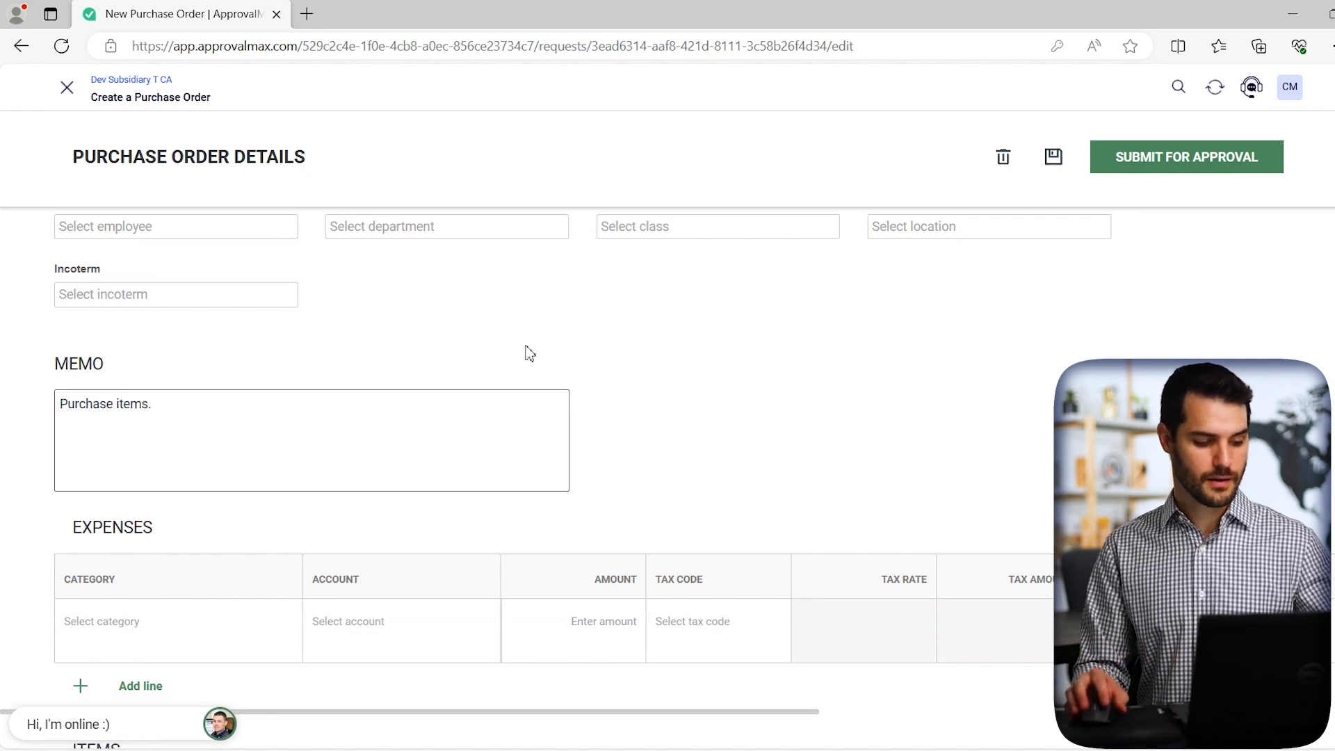
Add the item 109F Solid Women's Tunic to the purchase order with a quantity of 1.
{"action": "scroll", "coordinate": [527, 353], "scroll_direction": "down", "scroll_amount": 5}
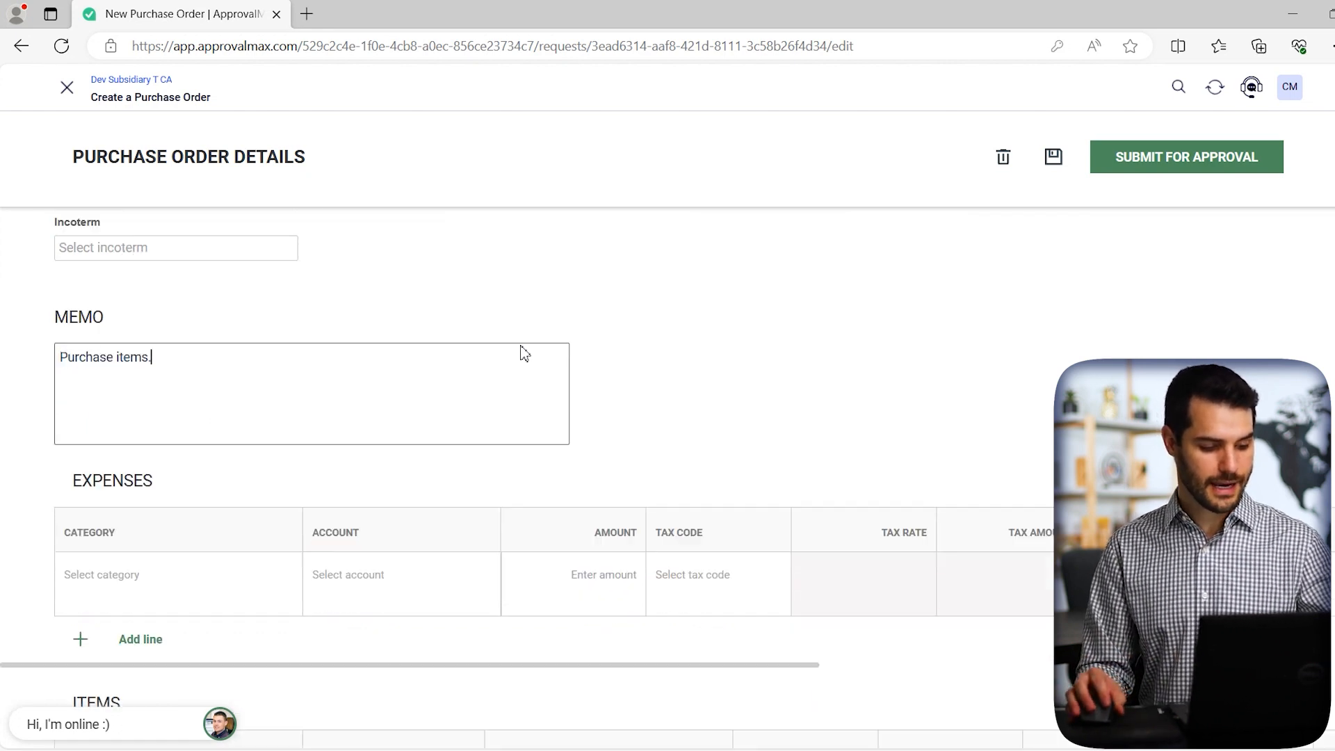
{"action": "left_click", "coordinate": [186, 523]}
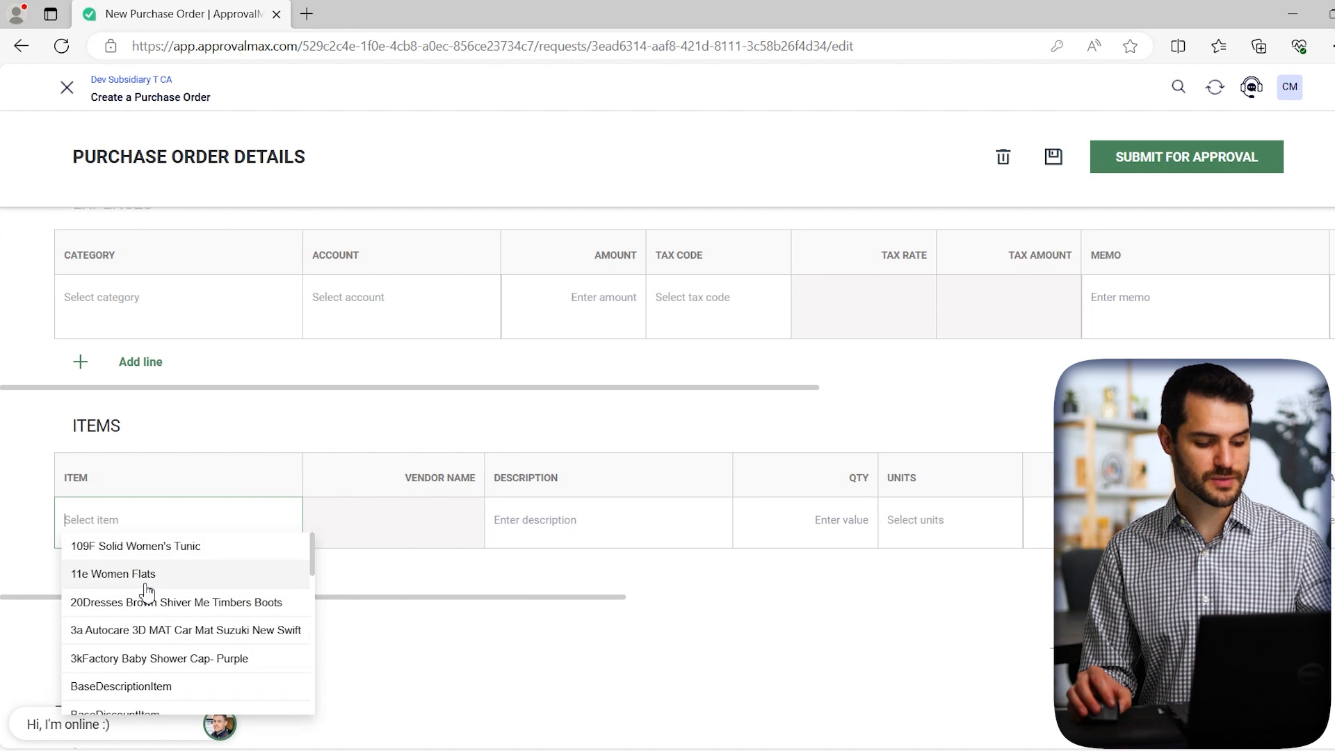
{"action": "left_click", "coordinate": [161, 546]}
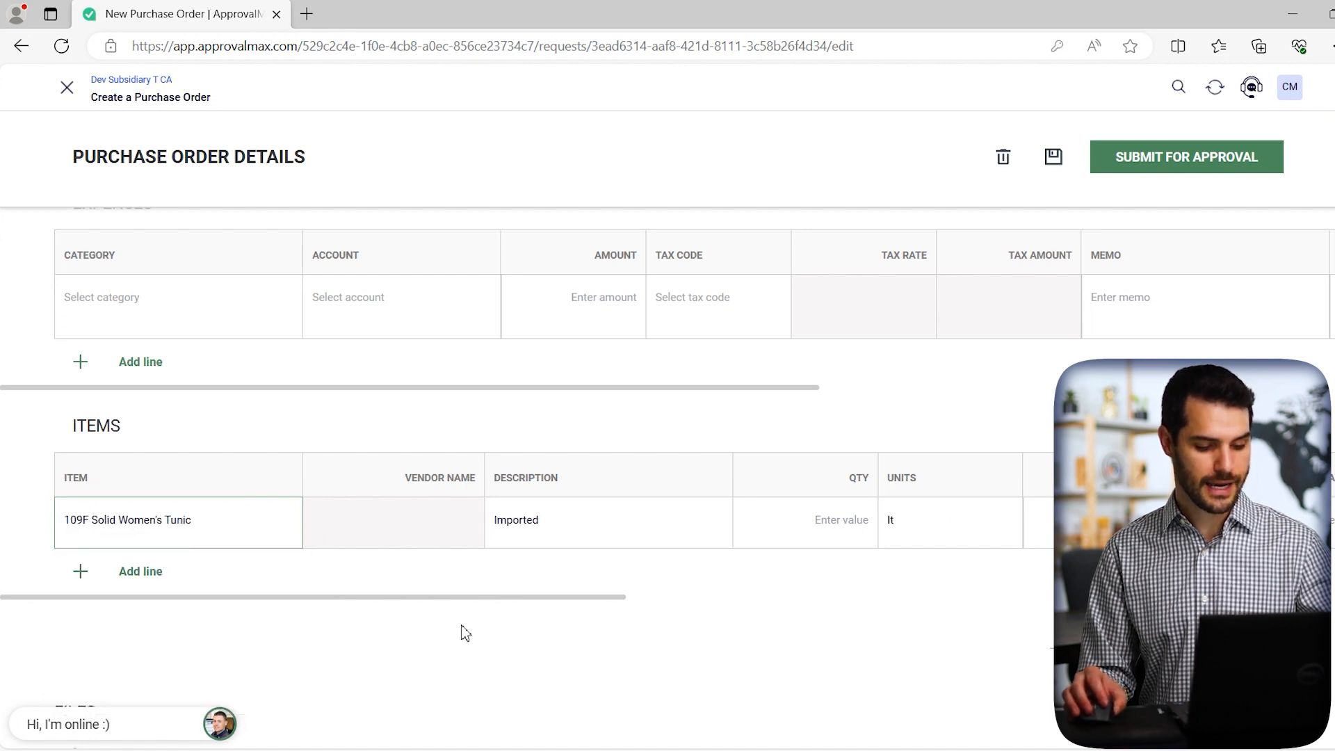
{"action": "left_click", "coordinate": [832, 540]}
{"action": "type", "text": "1"}
{"action": "left_click", "coordinate": [888, 424]}
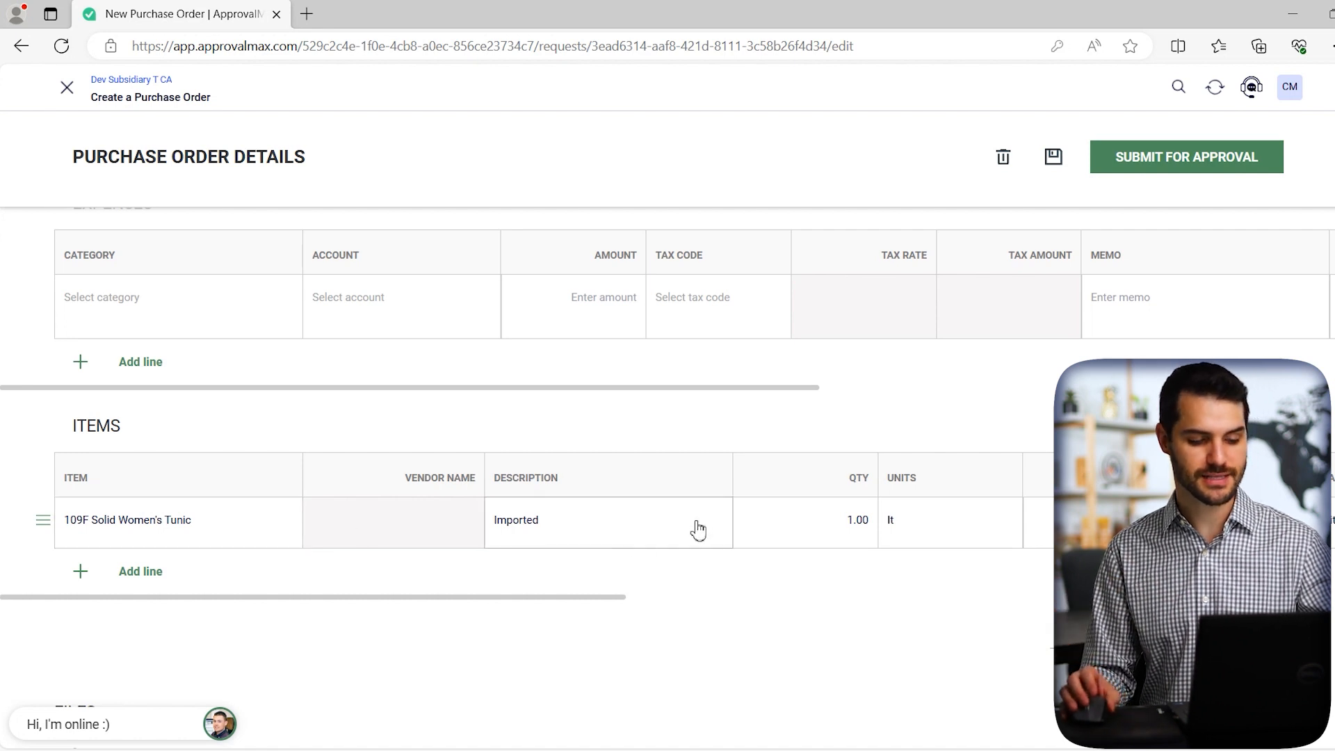
Check the purchase order's details and submit it for approval.
{"action": "scroll", "coordinate": [695, 546], "scroll_direction": "up", "scroll_amount": 6}
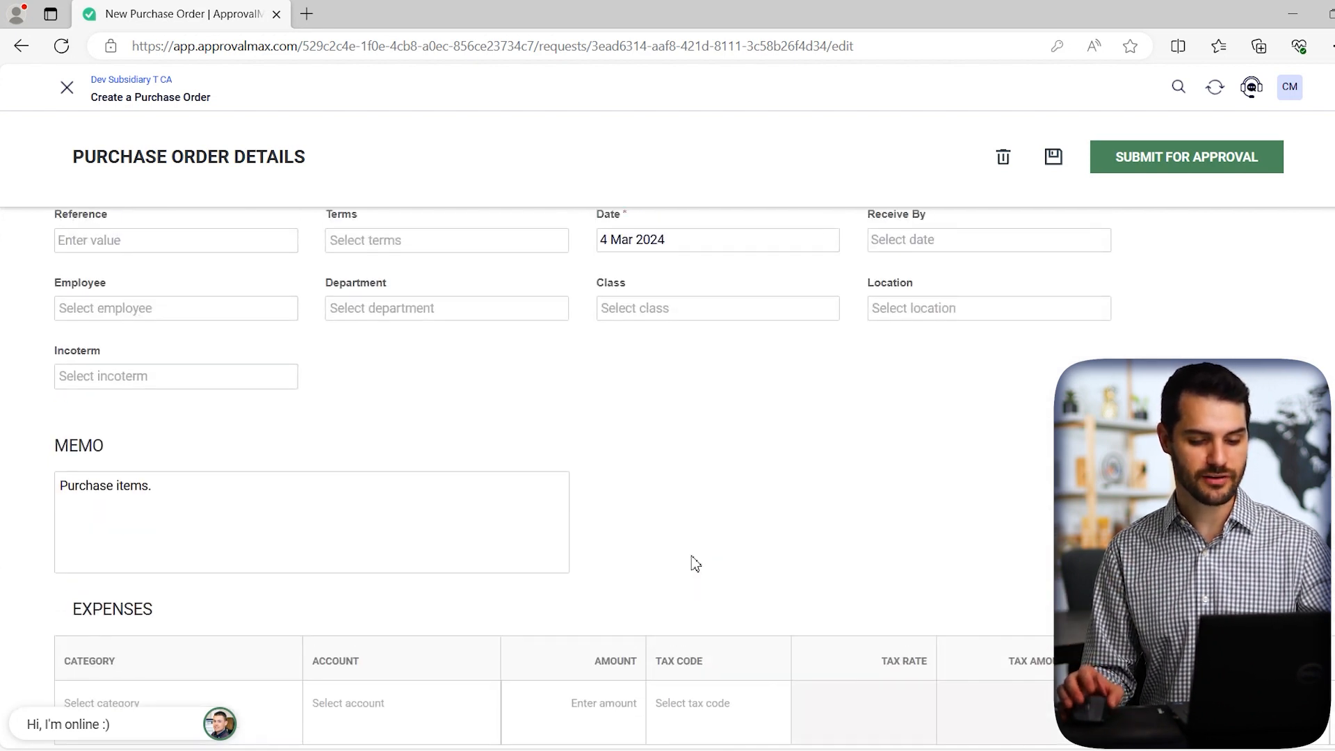
{"action": "scroll", "coordinate": [695, 563], "scroll_direction": "up", "scroll_amount": 1}
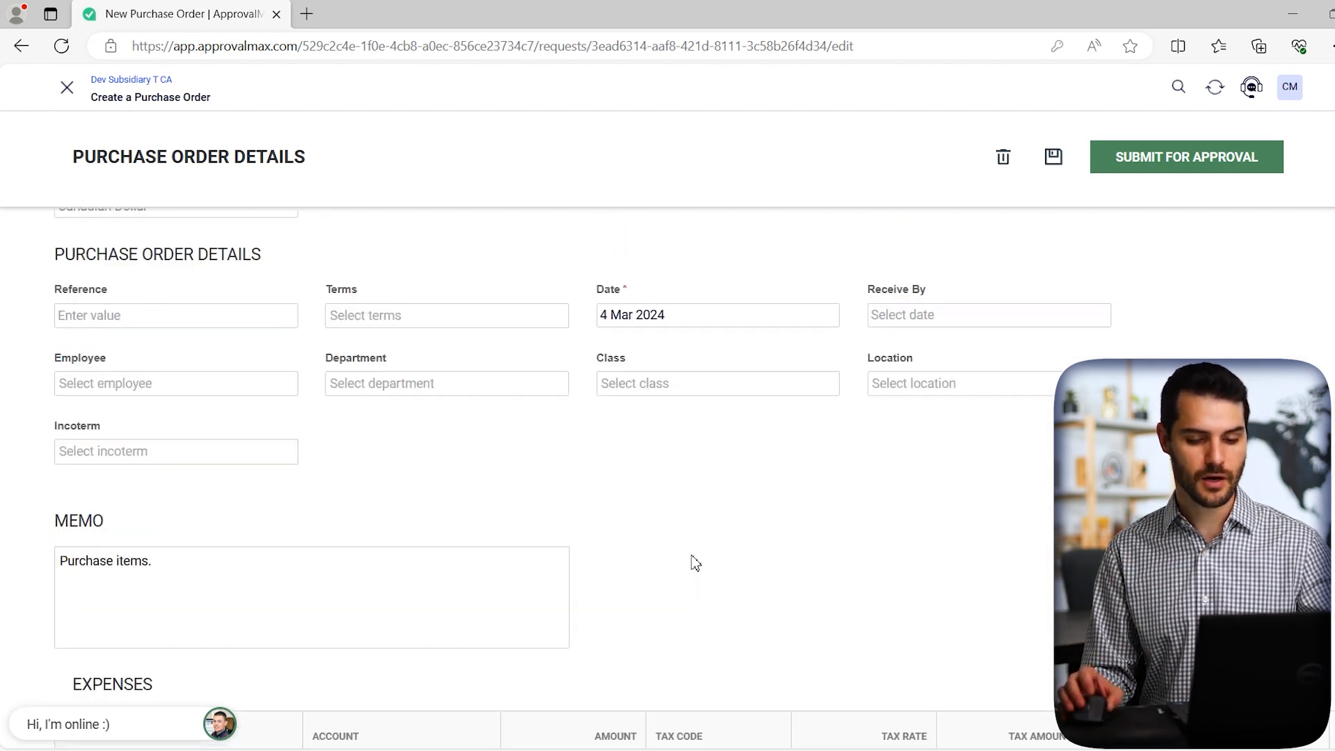
{"action": "left_click", "coordinate": [1189, 164]}
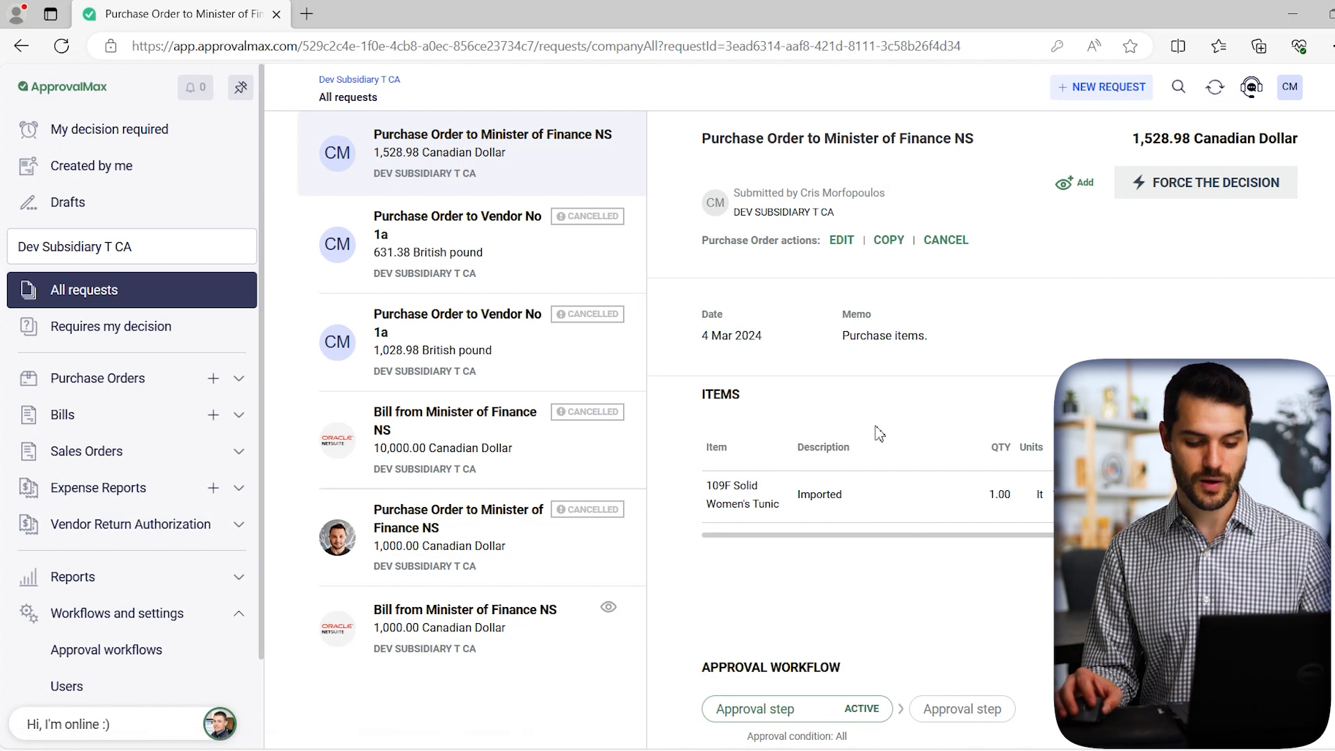
Check the submitted purchase order's active and upcoming approval steps, and view the options for changing the active step's approvers without altering them.
{"action": "scroll", "coordinate": [848, 417], "scroll_direction": "down", "scroll_amount": 4}
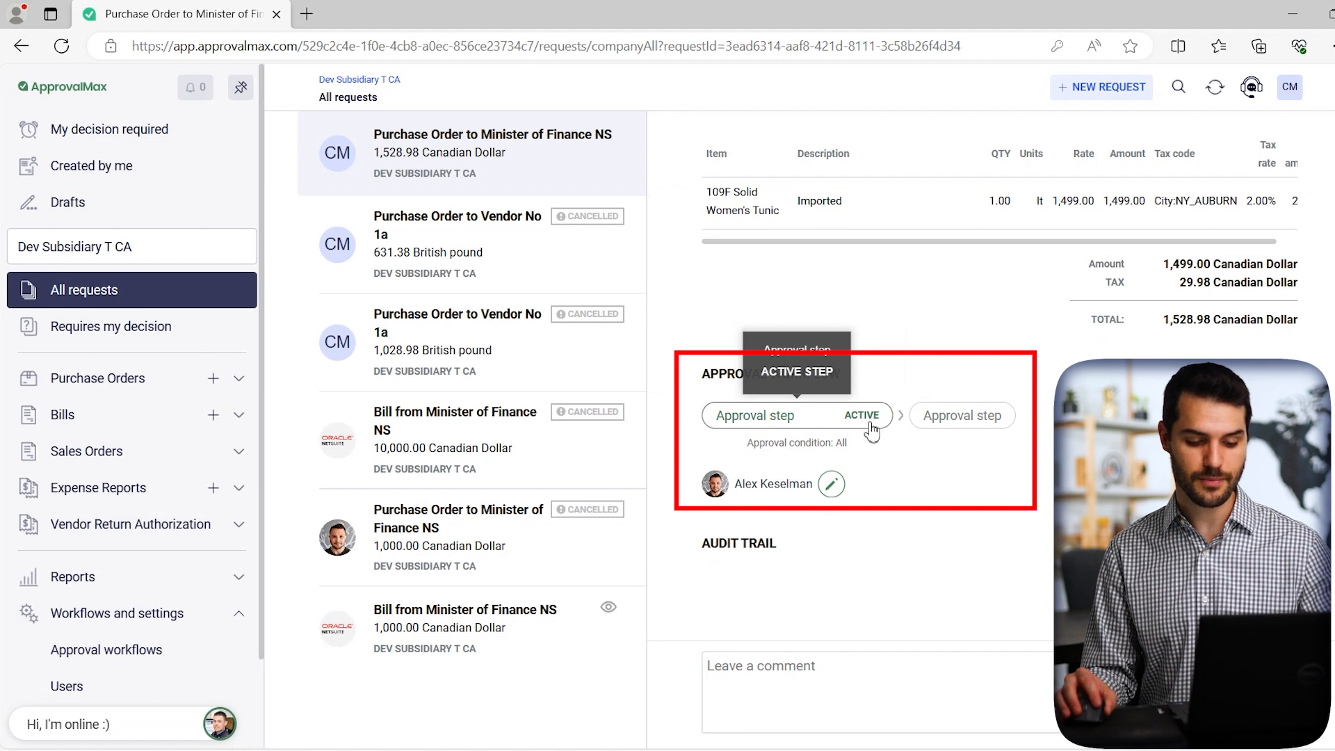
{"action": "mouse_move", "coordinate": [804, 496]}
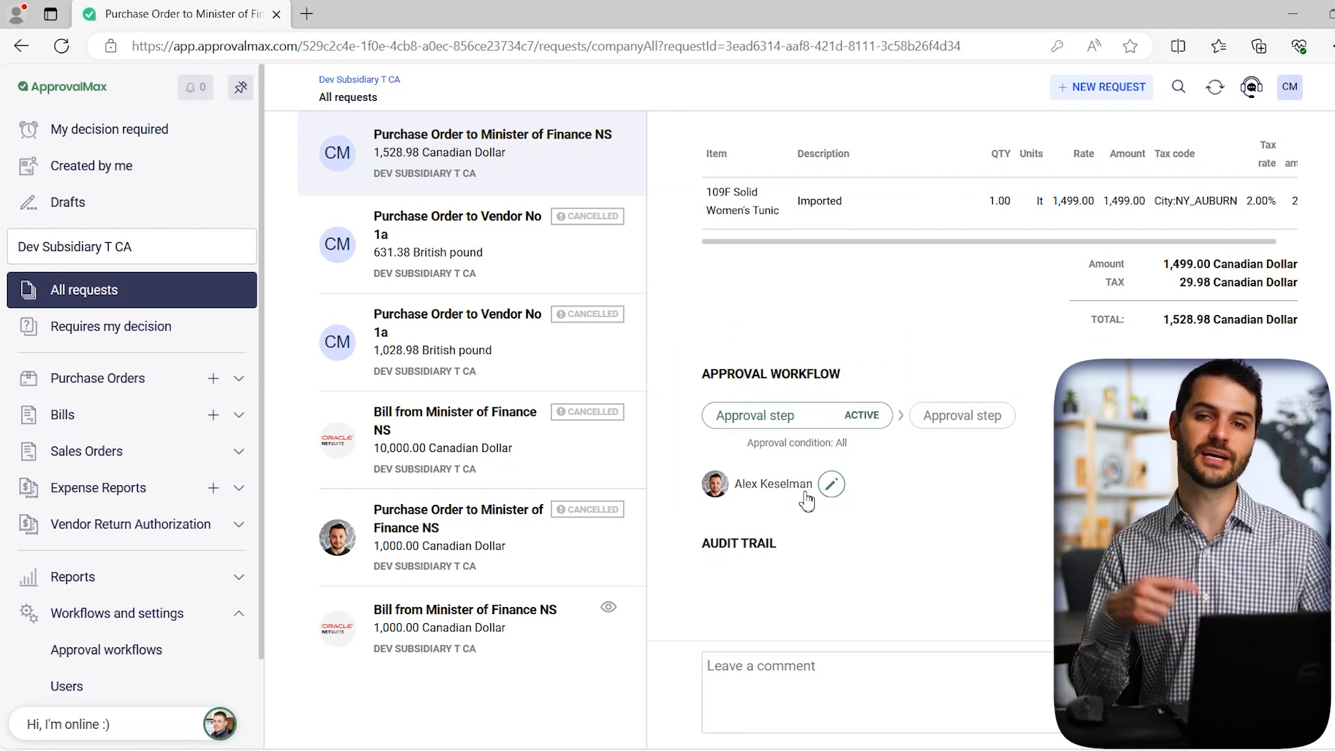
{"action": "mouse_move", "coordinate": [928, 416]}
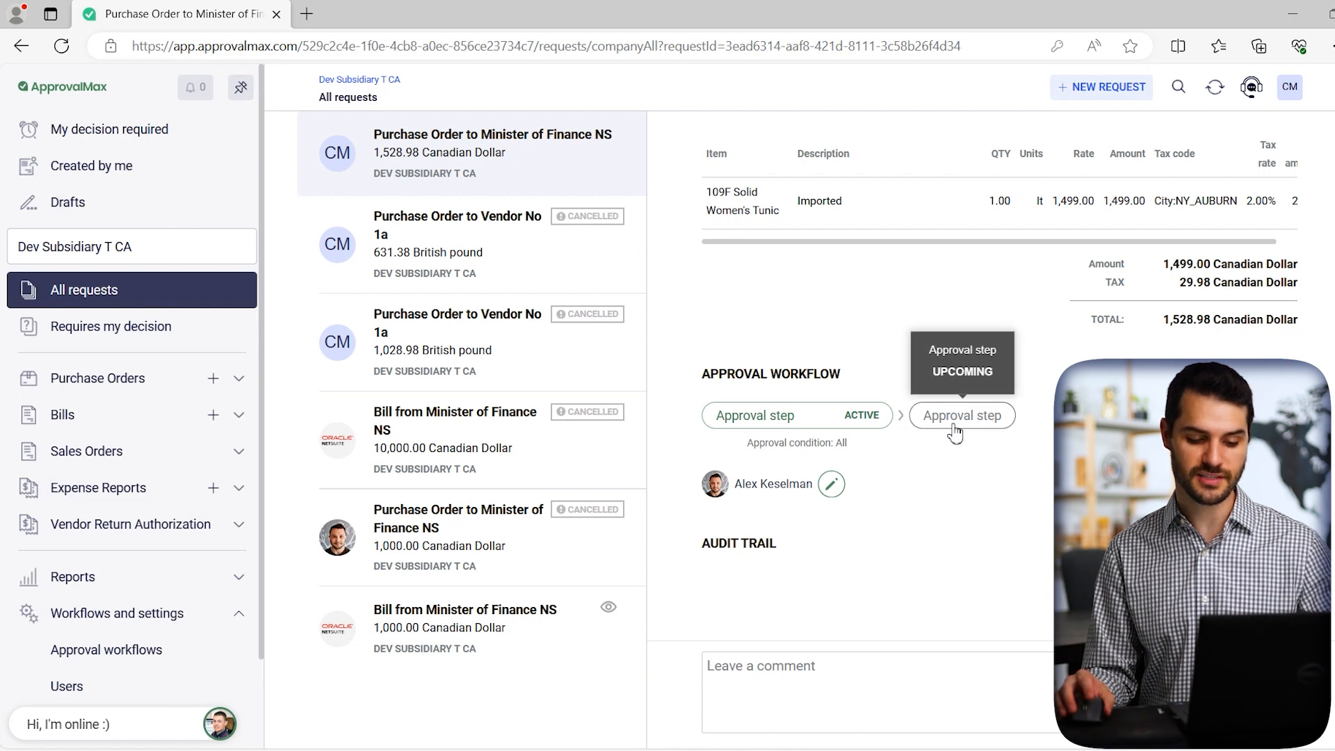
{"action": "left_click", "coordinate": [831, 484]}
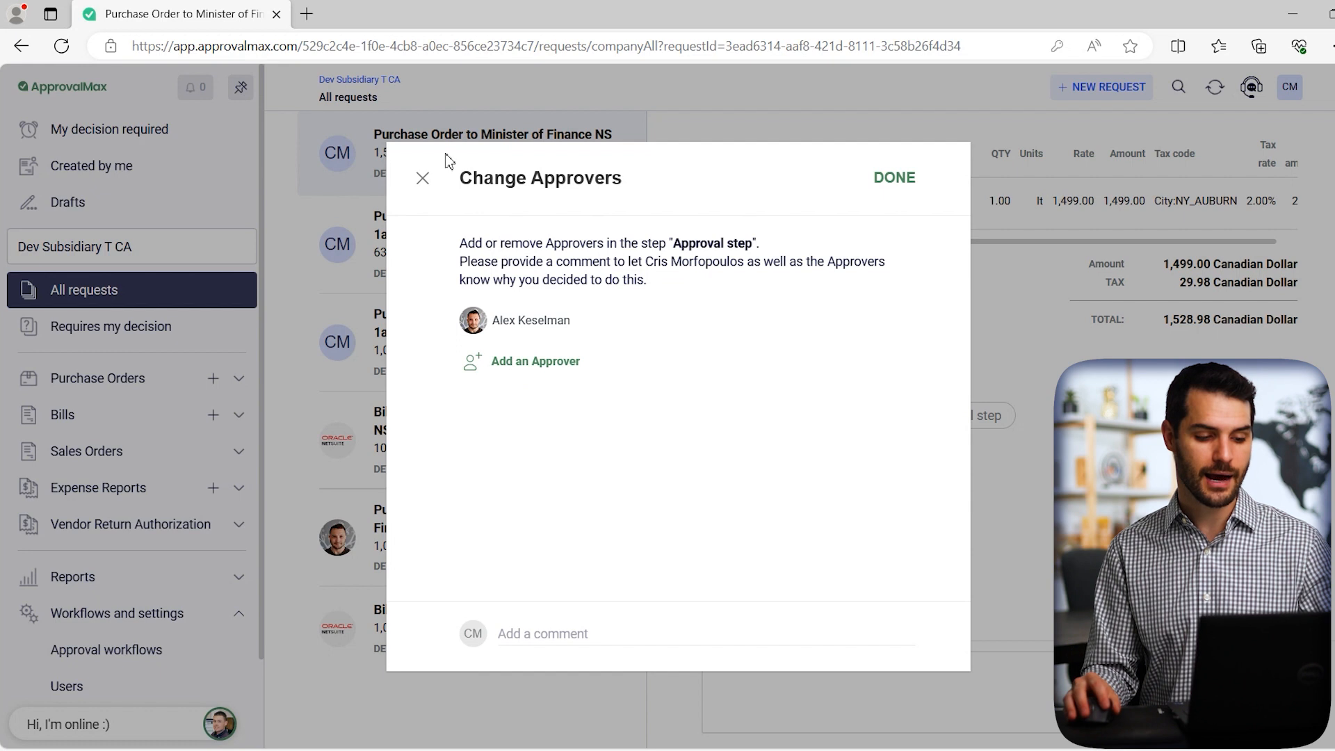
{"action": "left_click", "coordinate": [424, 180]}
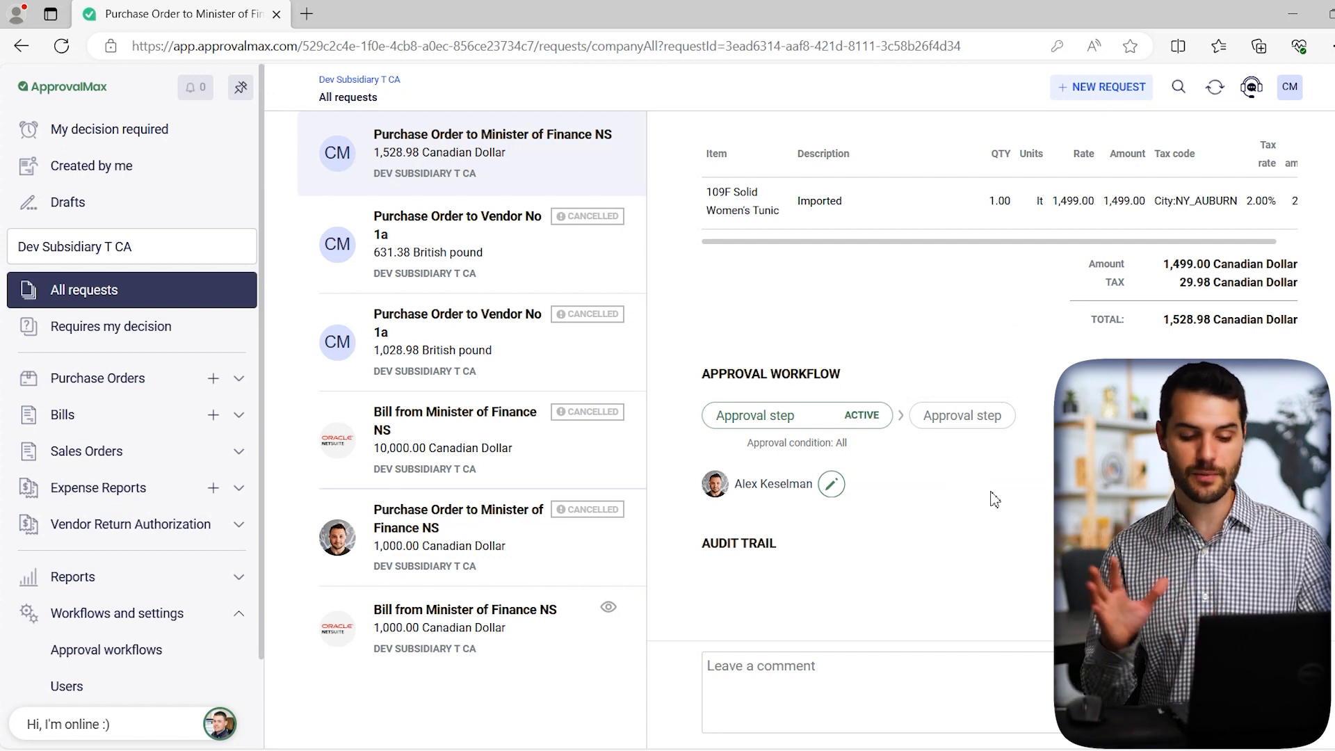
Force the approval of the purchase order to Minister of Finance NS with the comment "Because I can.".
{"action": "scroll", "coordinate": [993, 501], "scroll_direction": "up", "scroll_amount": 5}
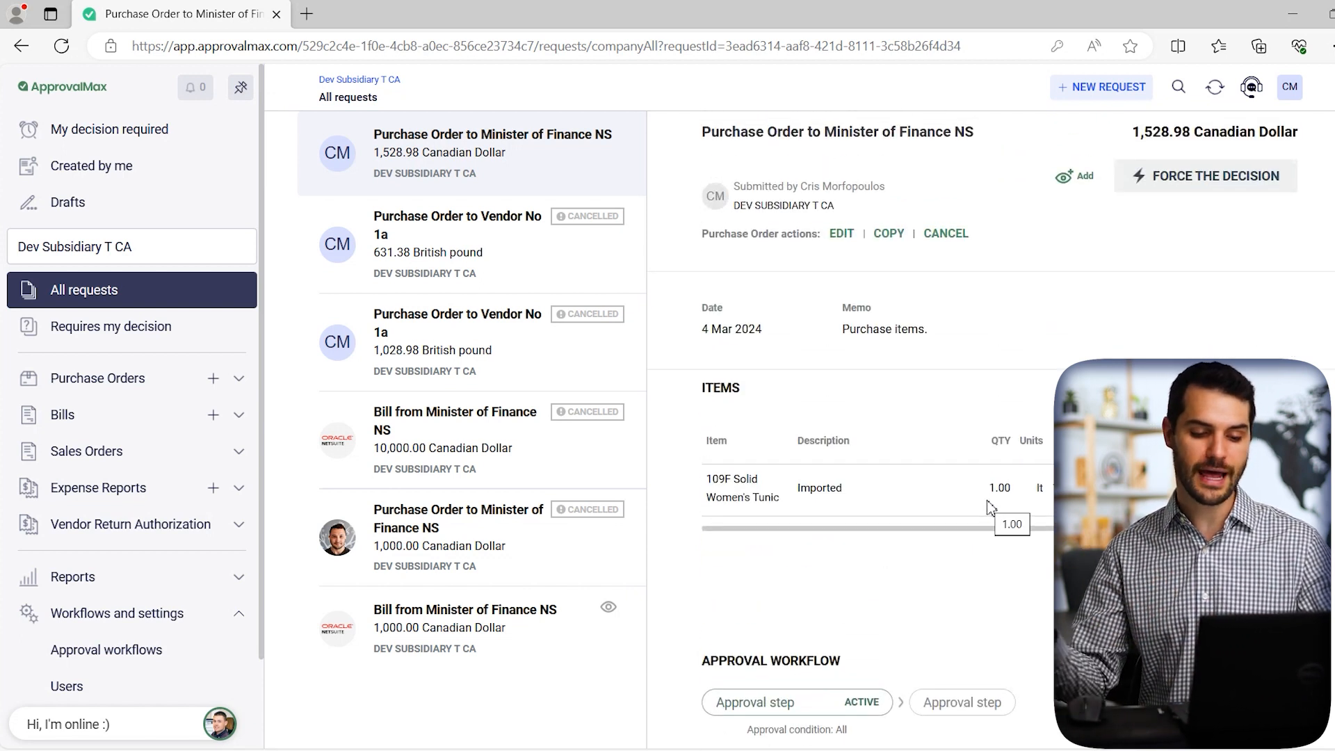
{"action": "left_click", "coordinate": [1217, 182]}
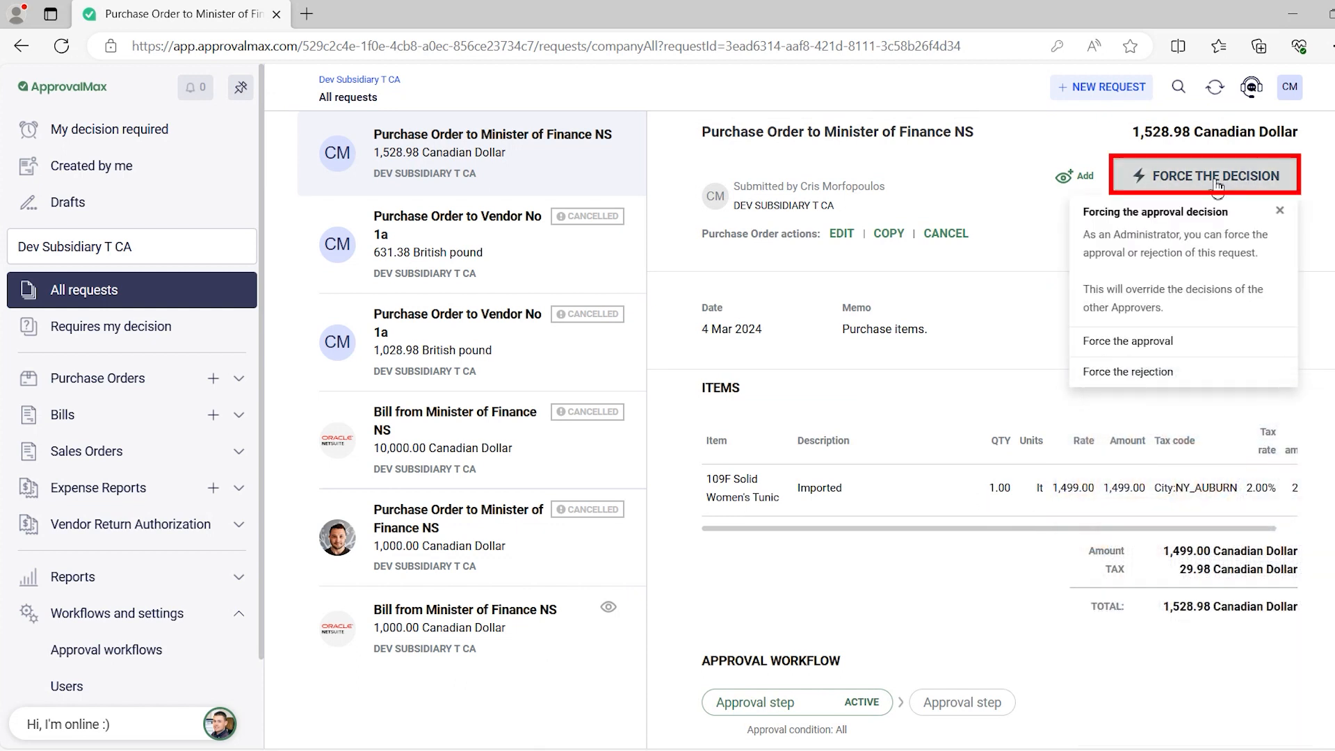
{"action": "left_click", "coordinate": [1147, 342]}
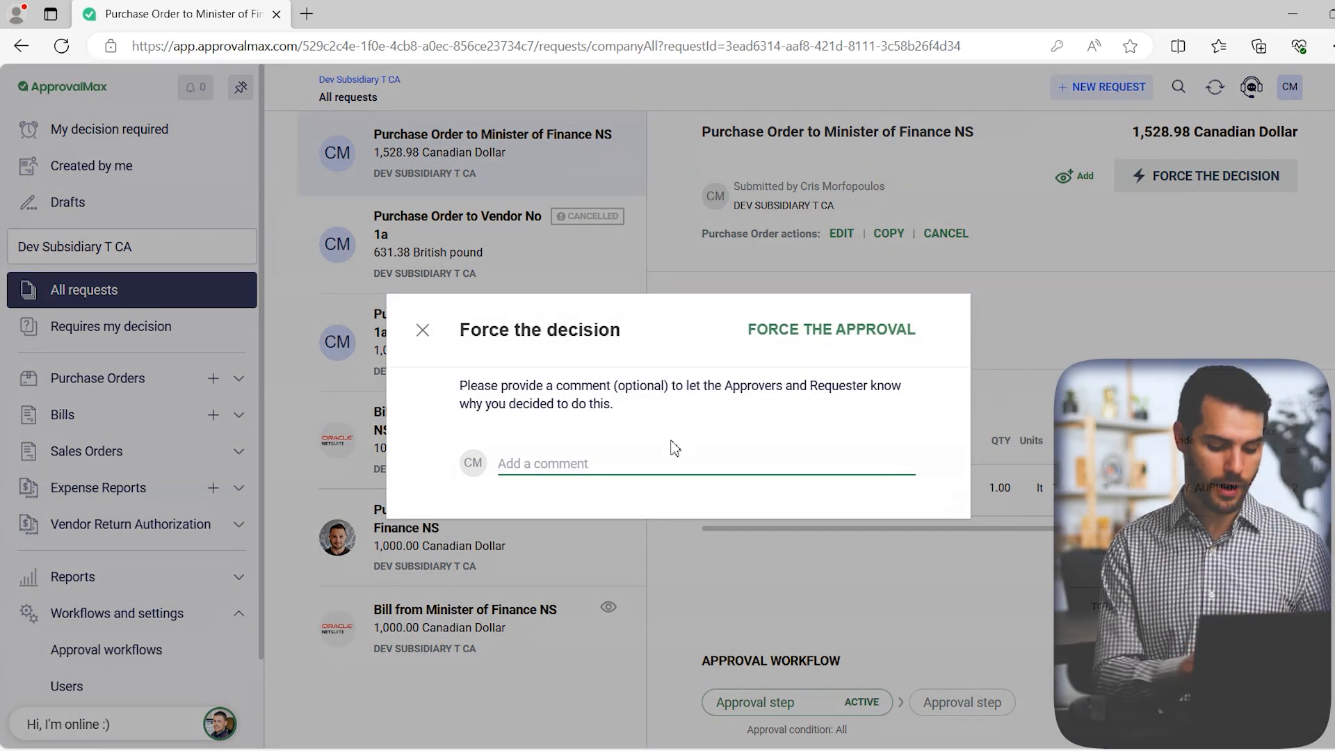
{"action": "type", "text": "Because I can."}
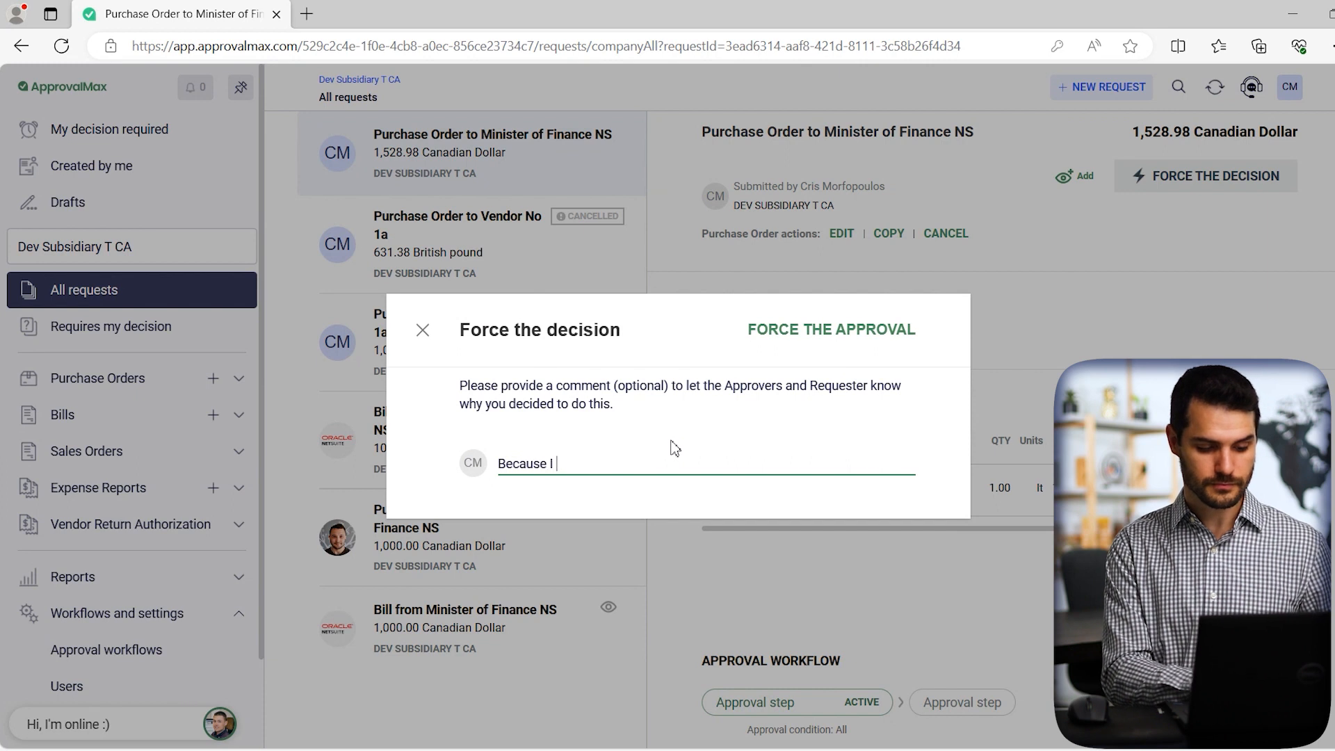
{"action": "left_click", "coordinate": [812, 331]}
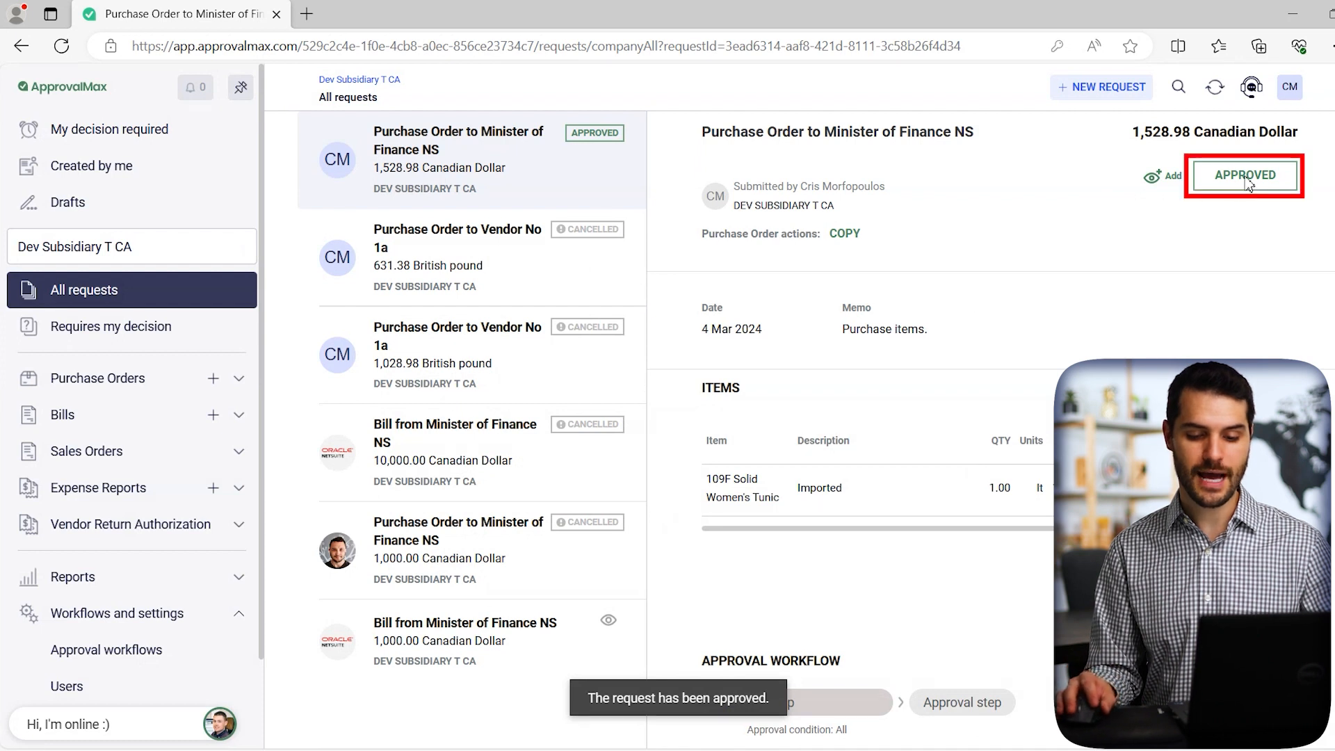
Review the purchase order's approval workflow and audit trail, and look through the Purchase Orders request categories.
{"action": "scroll", "coordinate": [932, 334], "scroll_direction": "down", "scroll_amount": 4}
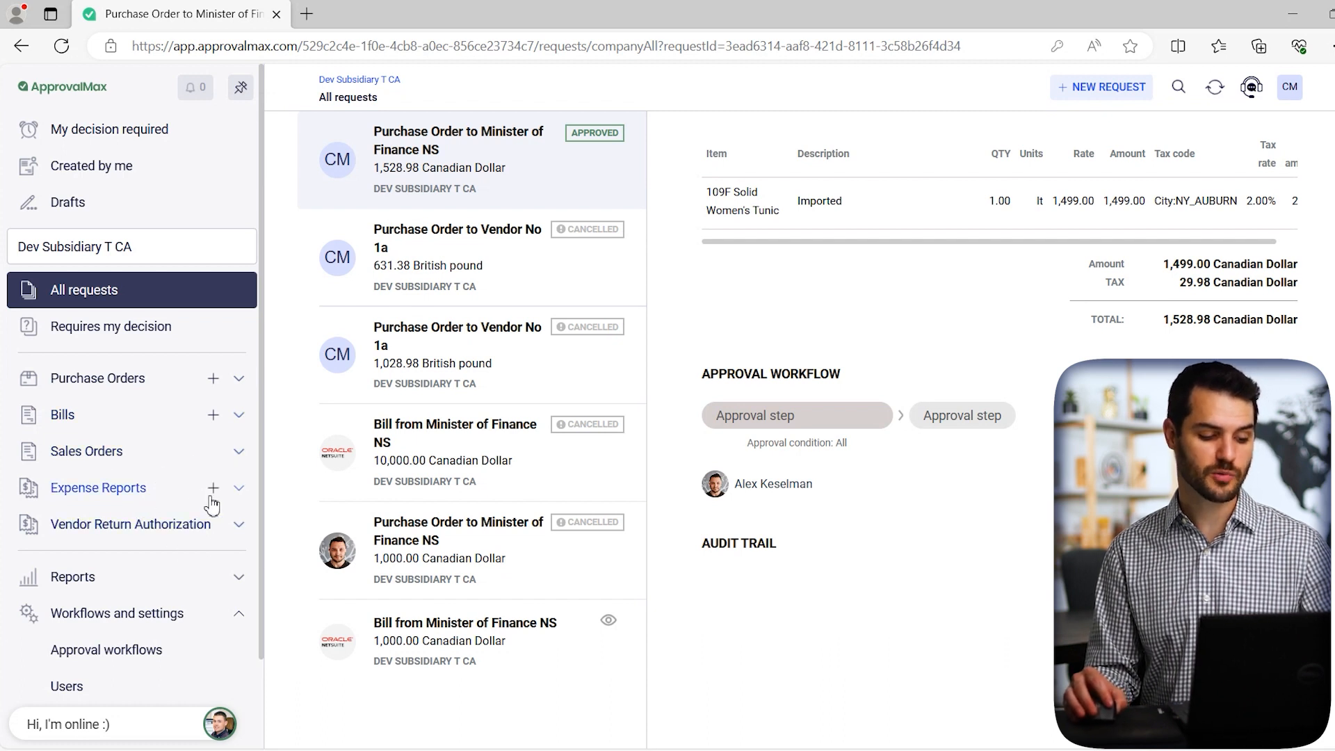
{"action": "left_click", "coordinate": [238, 383]}
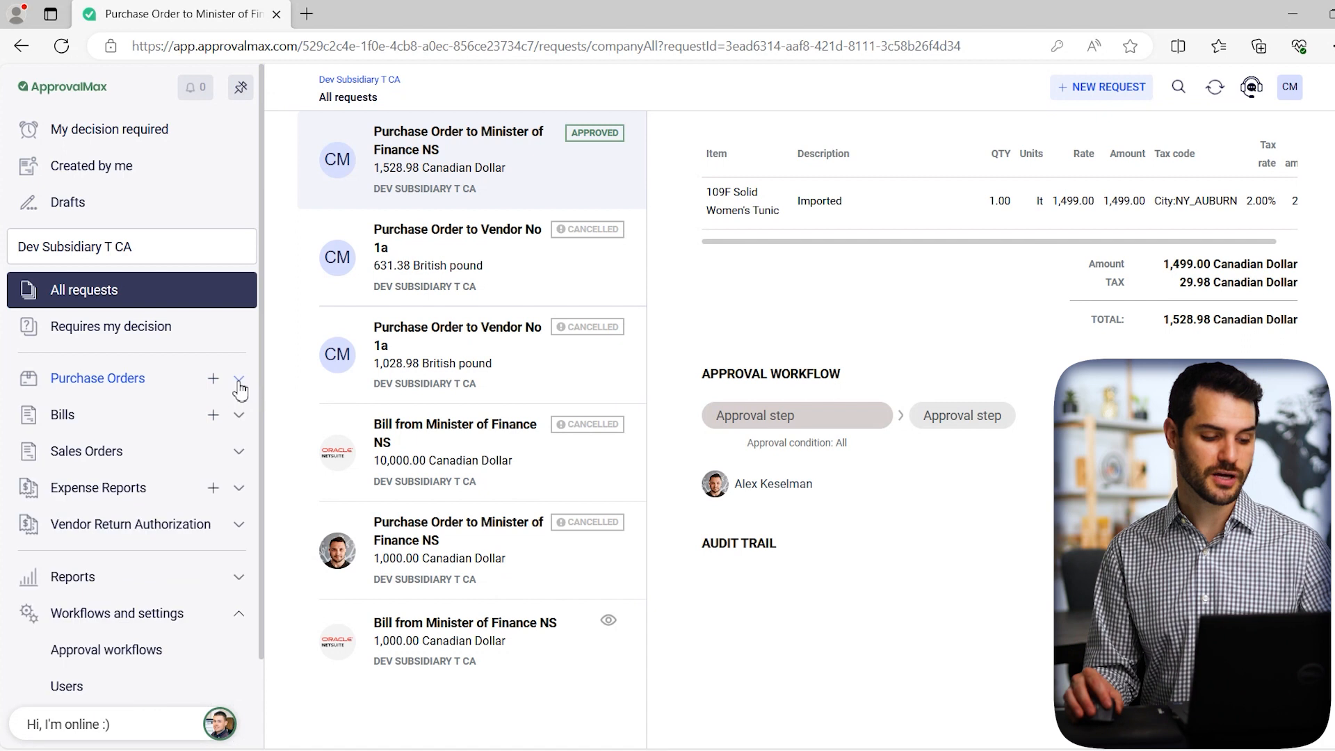
{"action": "left_click", "coordinate": [238, 381]}
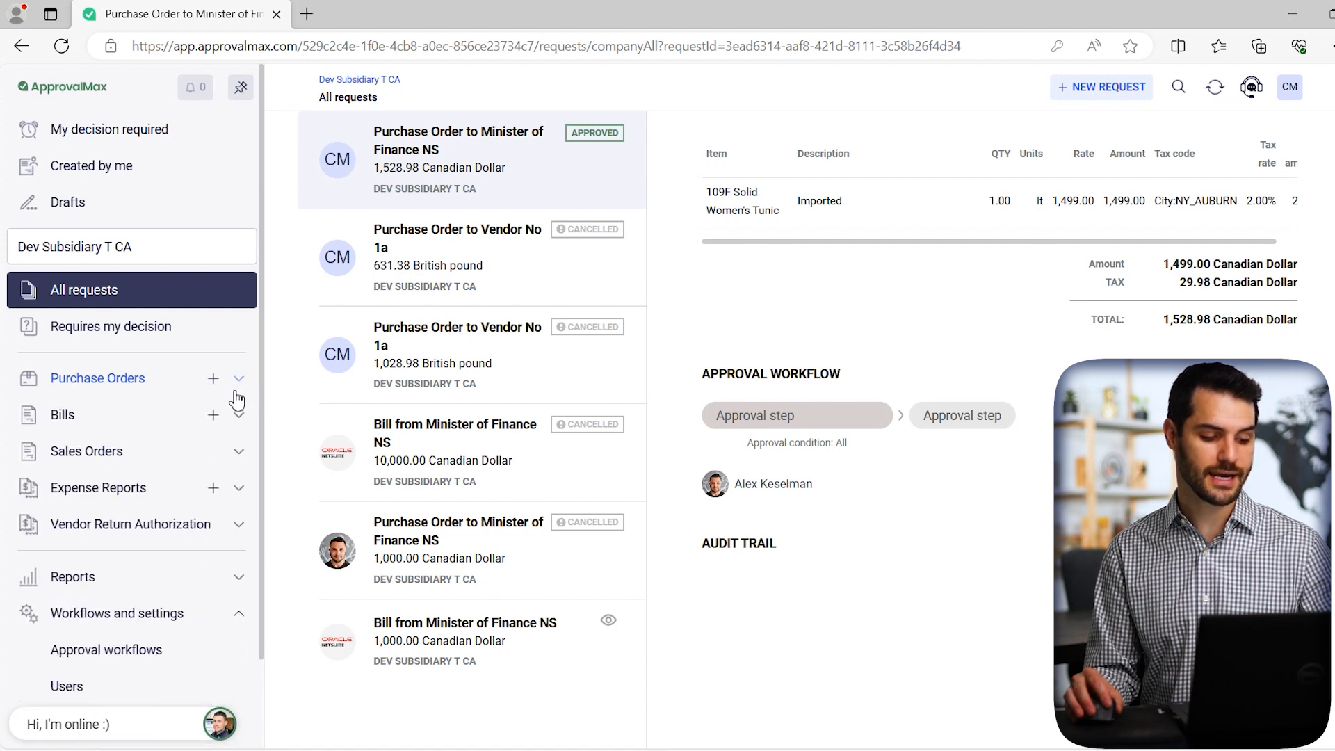